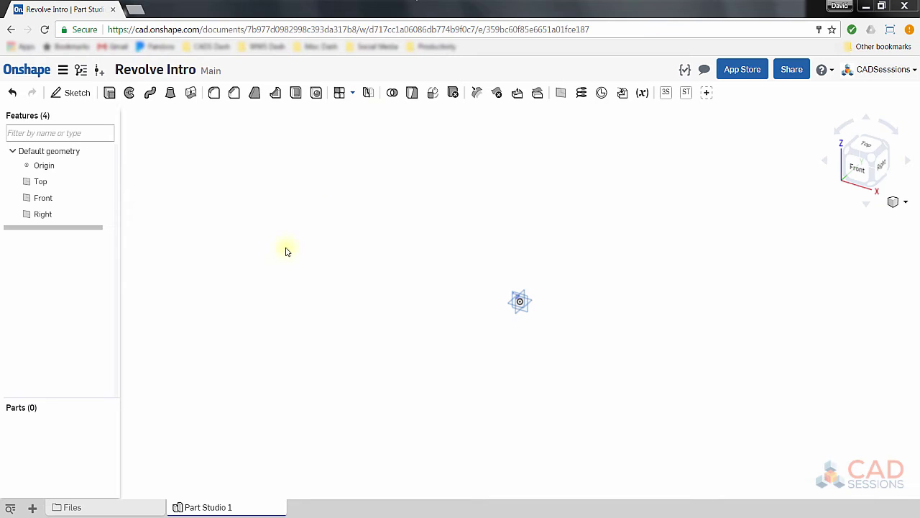
Step: Start a new sketch on the Front plane
left_click(300, 255)
key("f")
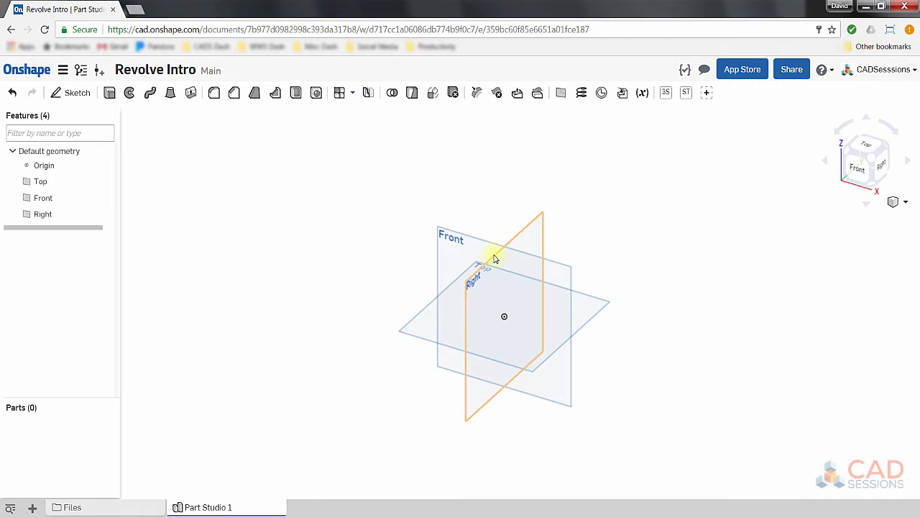
left_click(278, 245)
left_click(81, 92)
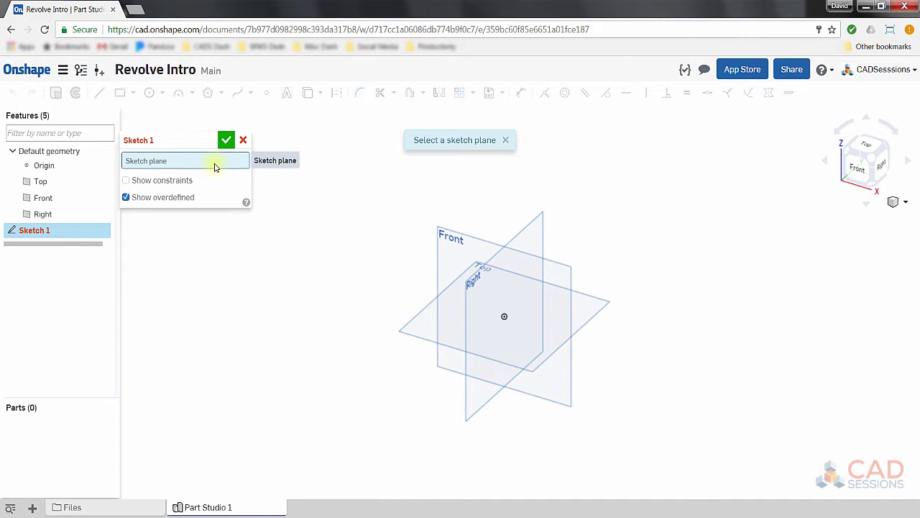
left_click(448, 242)
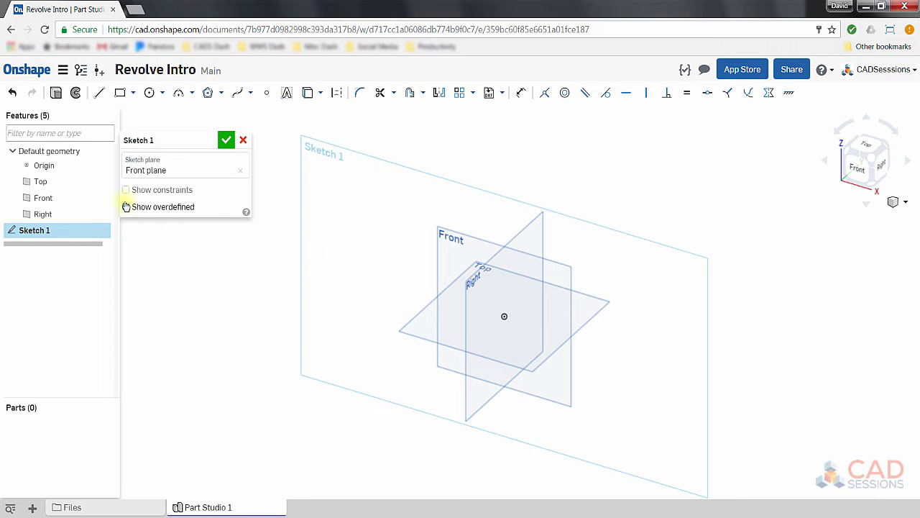
Step: Hide the Top, Front and Right default planes
left_click(103, 182)
left_click(103, 198)
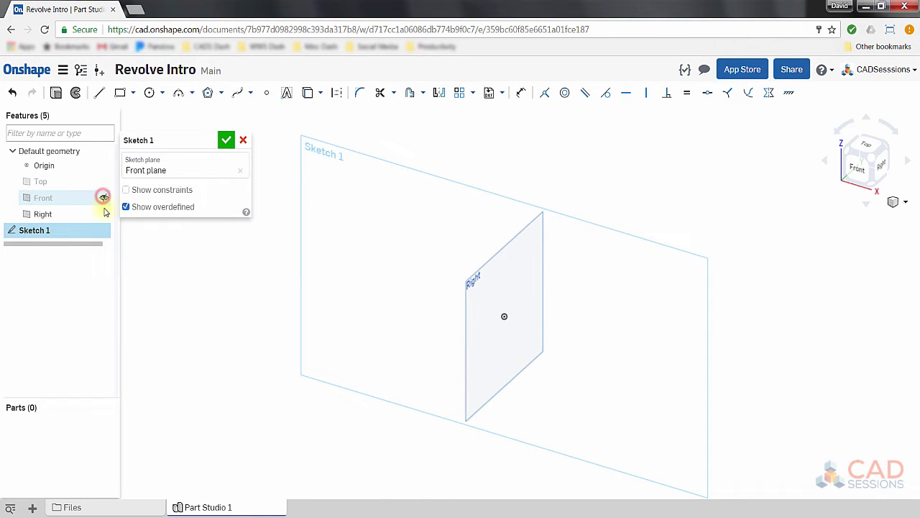
left_click(105, 214)
left_click(212, 288)
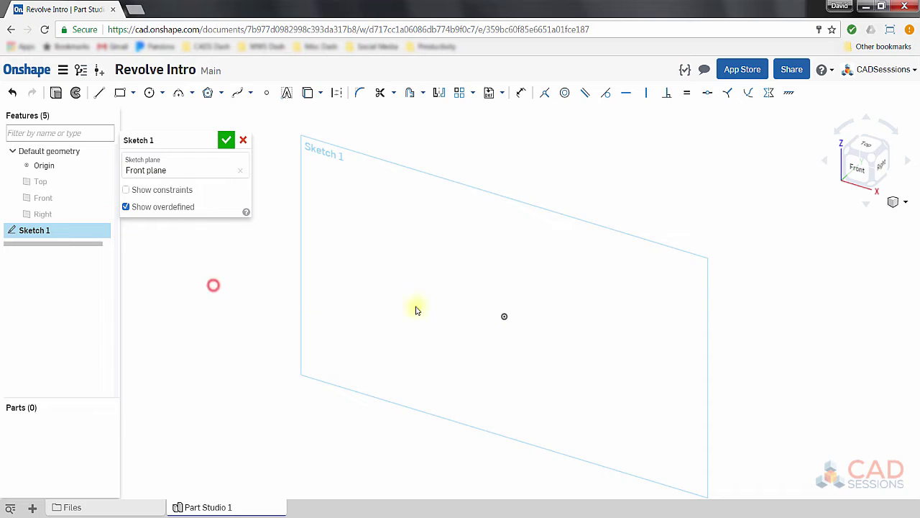
Step: Facing the sketch plane from the front, draw a vertical construction line upward from the origin
key("n")
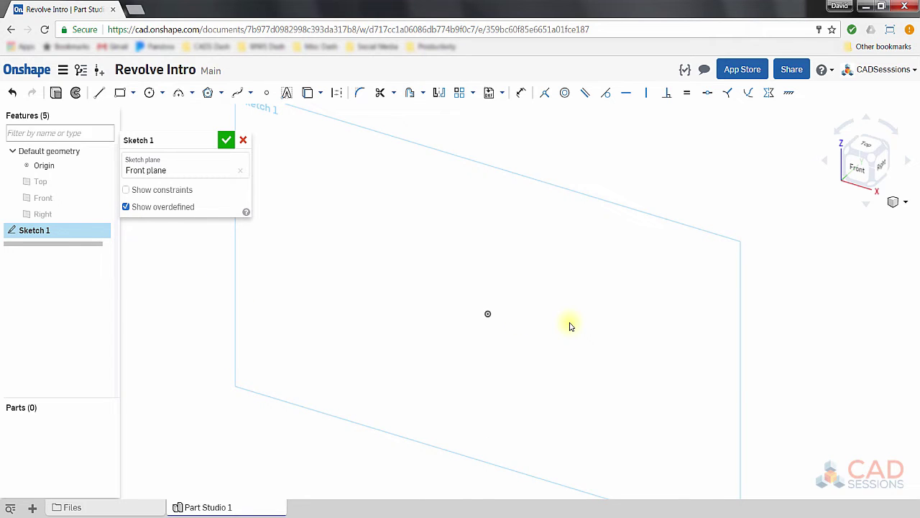
left_click(857, 173)
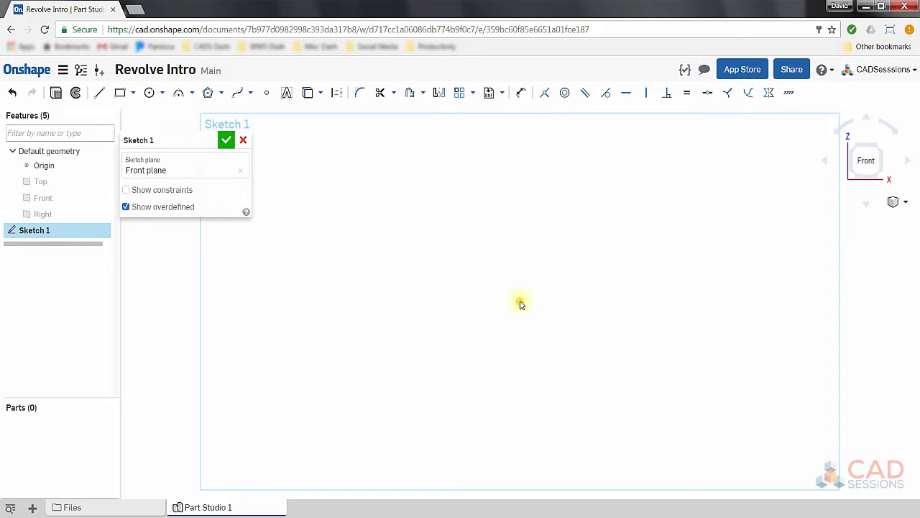
left_click(99, 93)
left_click(337, 95)
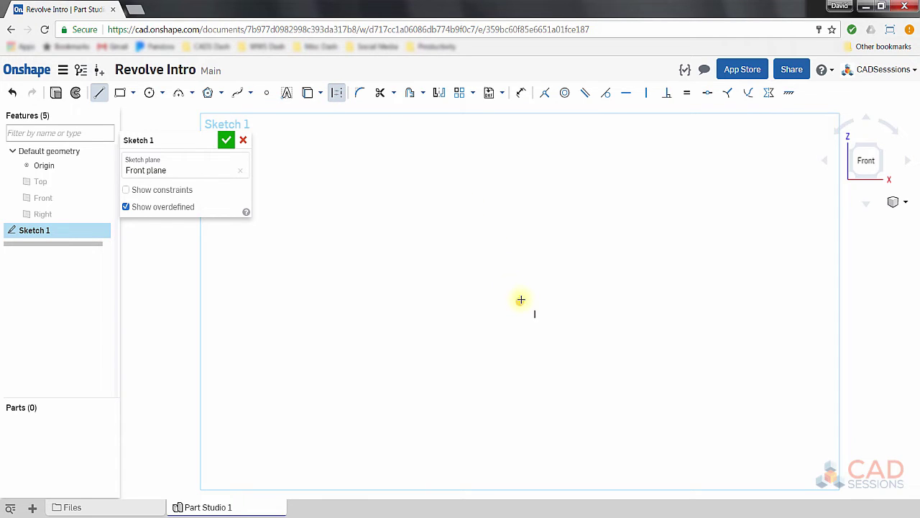
left_click(520, 300)
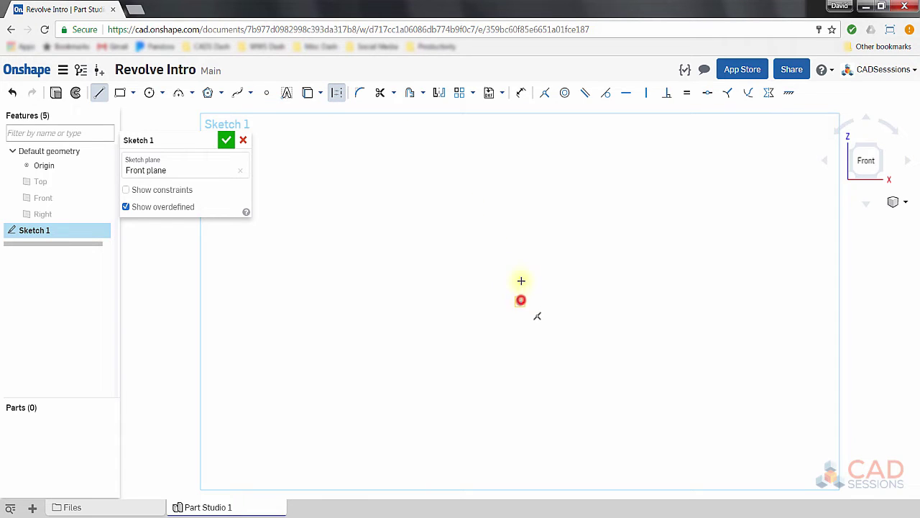
left_click(521, 195)
key("Escape")
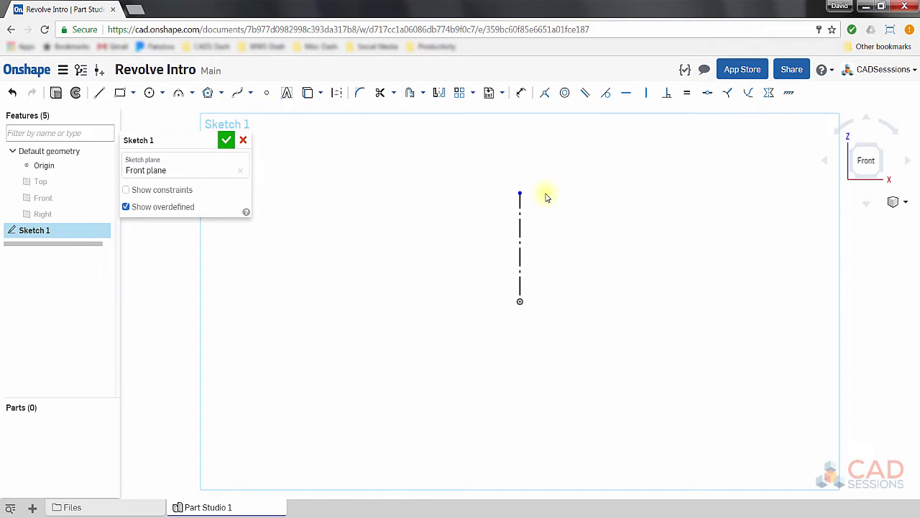
Step: Dimension the vertical construction line's length as 2 in
left_click(521, 93)
left_click(522, 223)
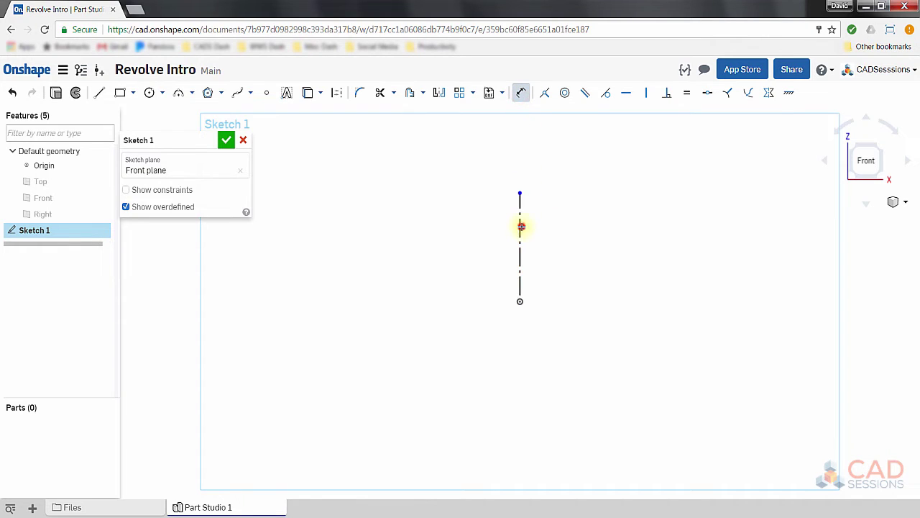
left_click(482, 244)
type("2")
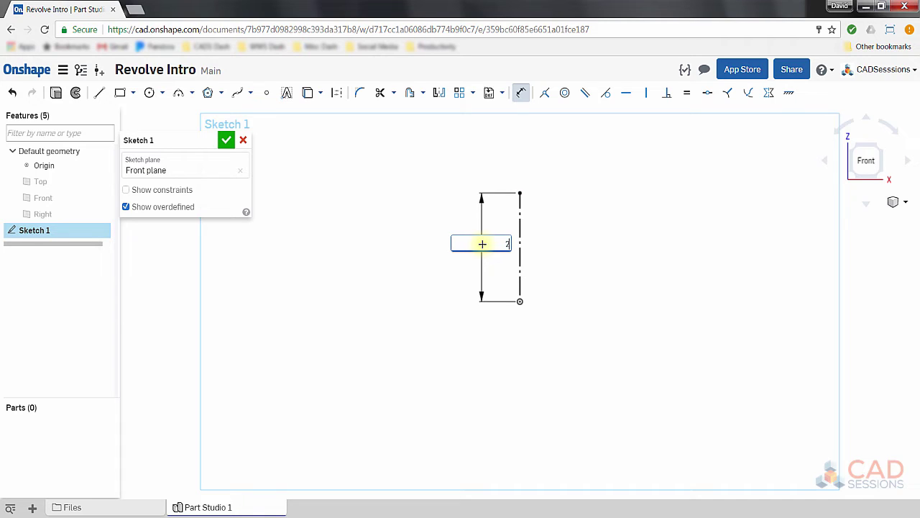
key("Return")
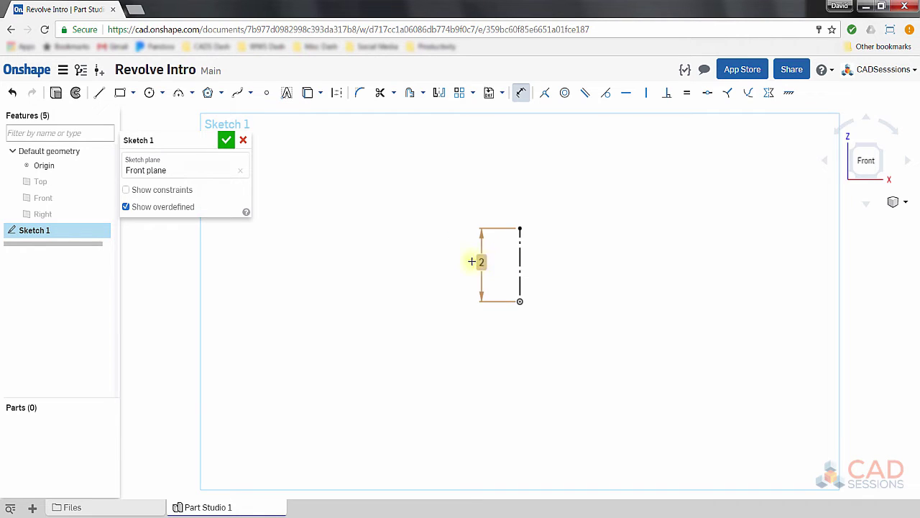
Step: Draw a horizontal line about 1.64 in long from the origin, continued by an outward-slanting line about 1.92 in long going upward
left_click(99, 92)
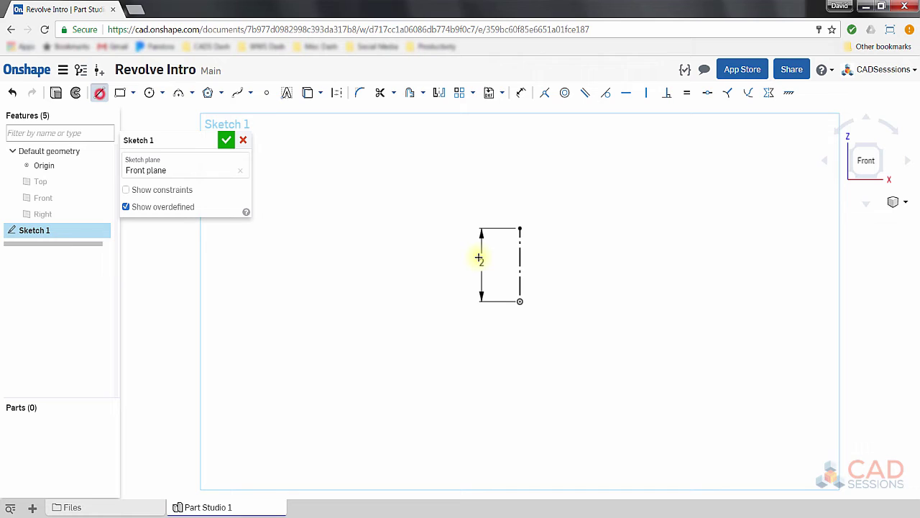
left_click(523, 300)
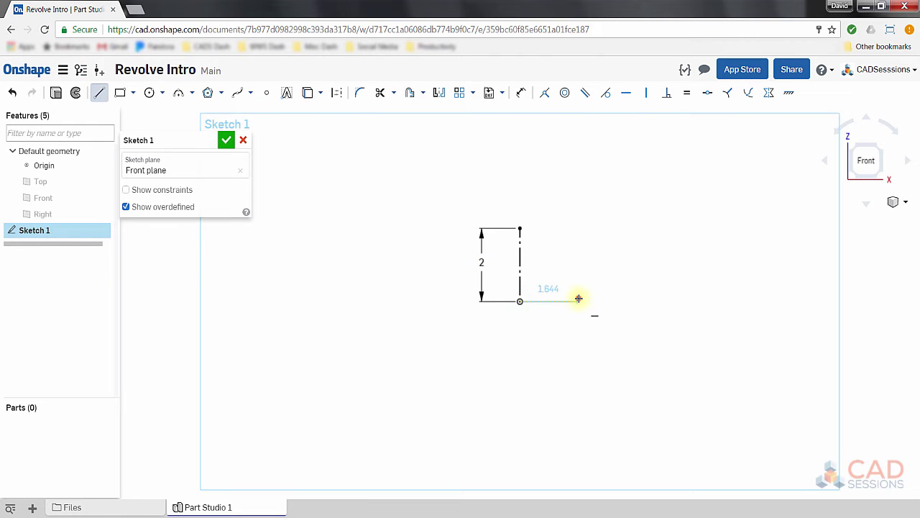
left_click(579, 301)
left_click(603, 237)
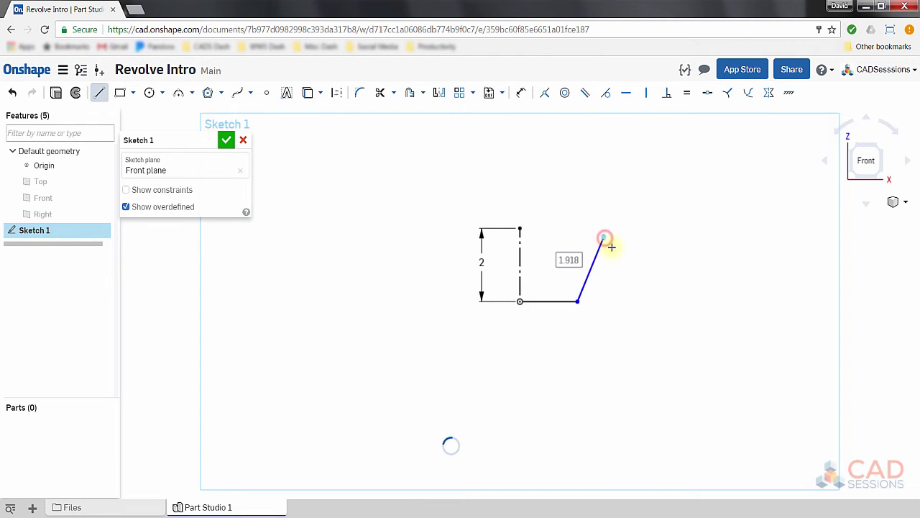
key("Escape")
scroll(613, 251, "up", 3)
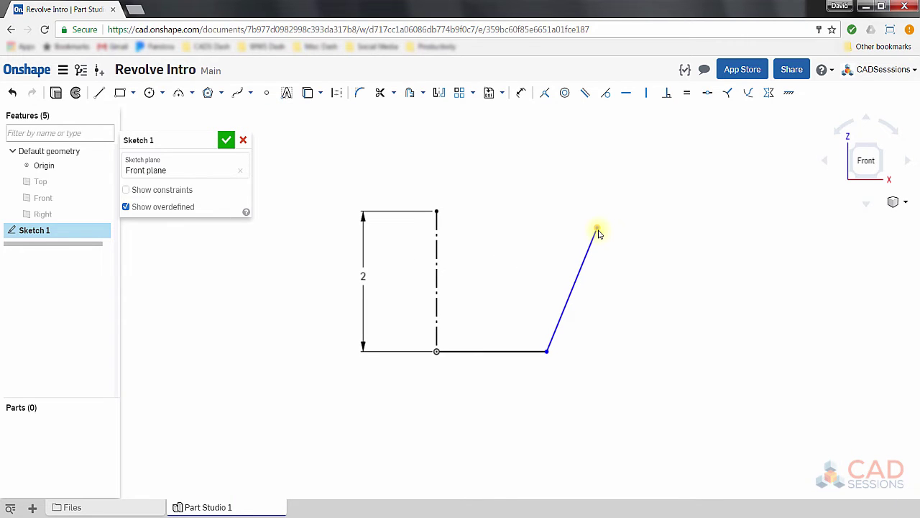
Step: Align the slanted line's upper endpoint with the construction line's top endpoint using a Horizontal constraint
left_click(598, 230)
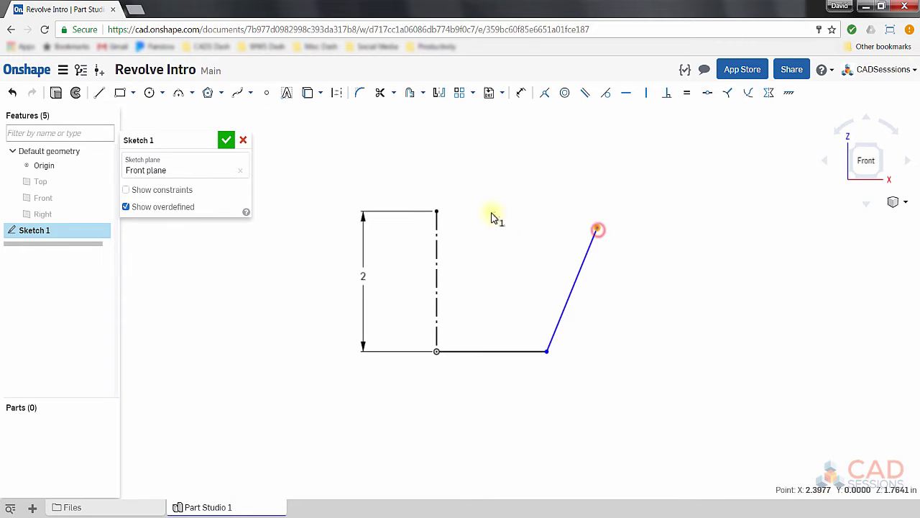
left_click(438, 211)
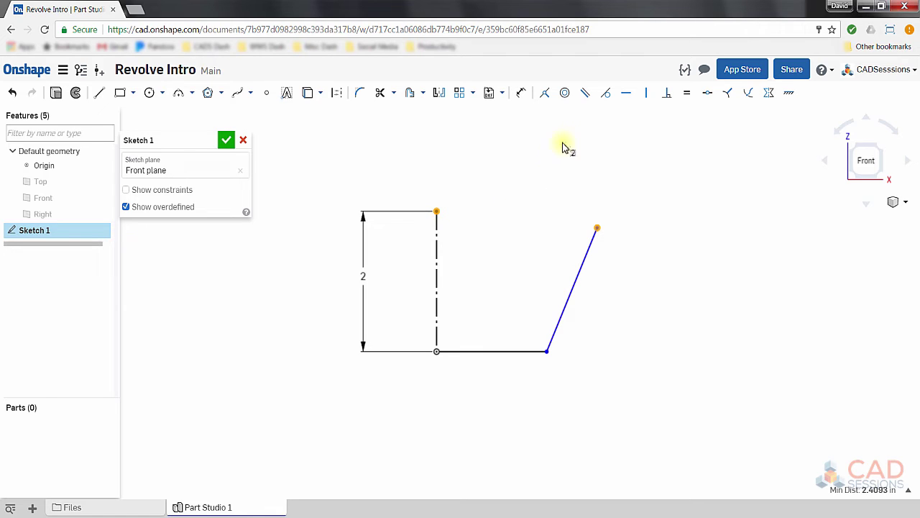
left_click(627, 102)
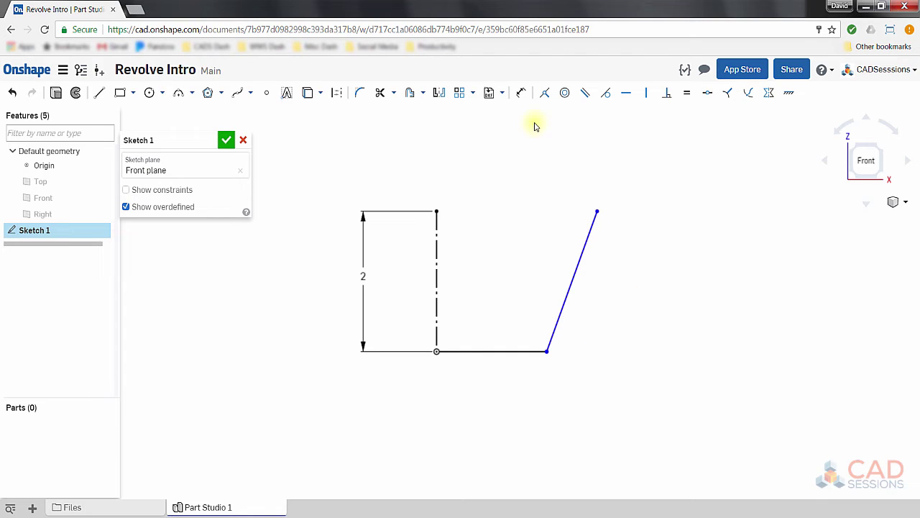
Step: Dimension the horizontal base line's length as 2/2 in
left_click(521, 92)
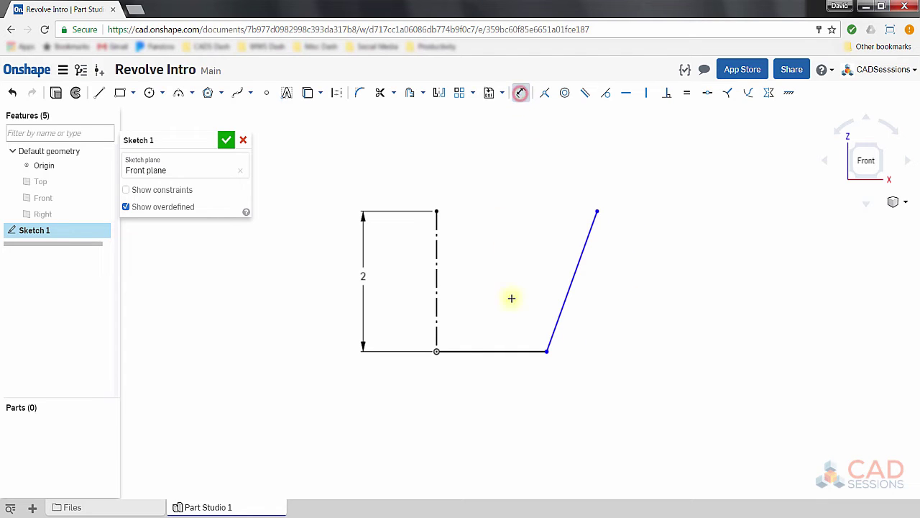
left_click(491, 351)
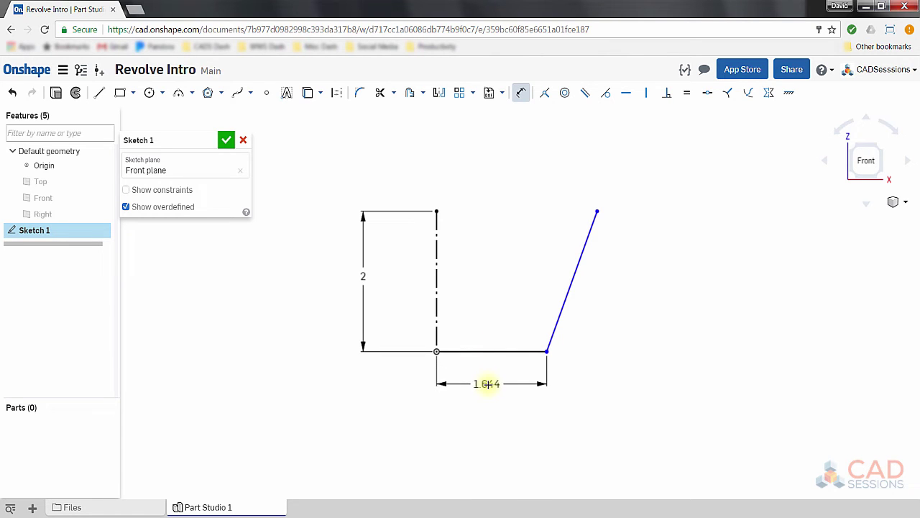
left_click(487, 383)
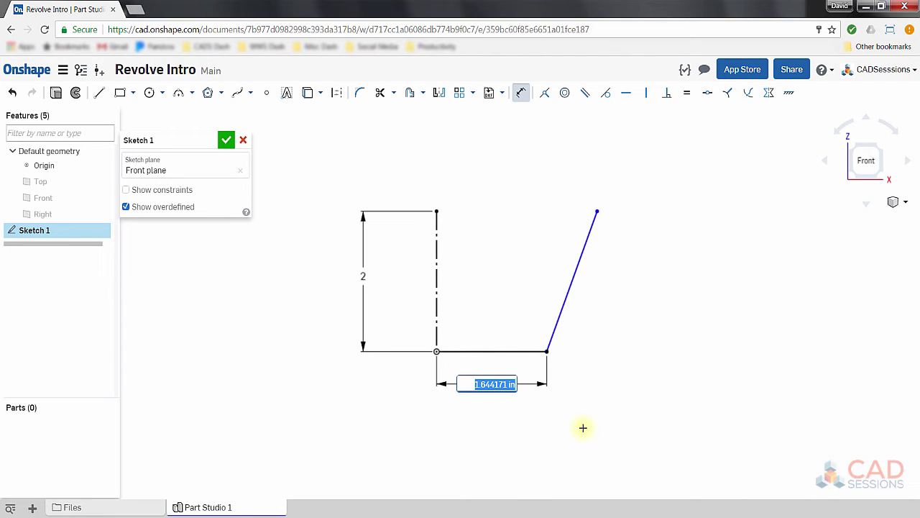
type("1")
key("BackSpace")
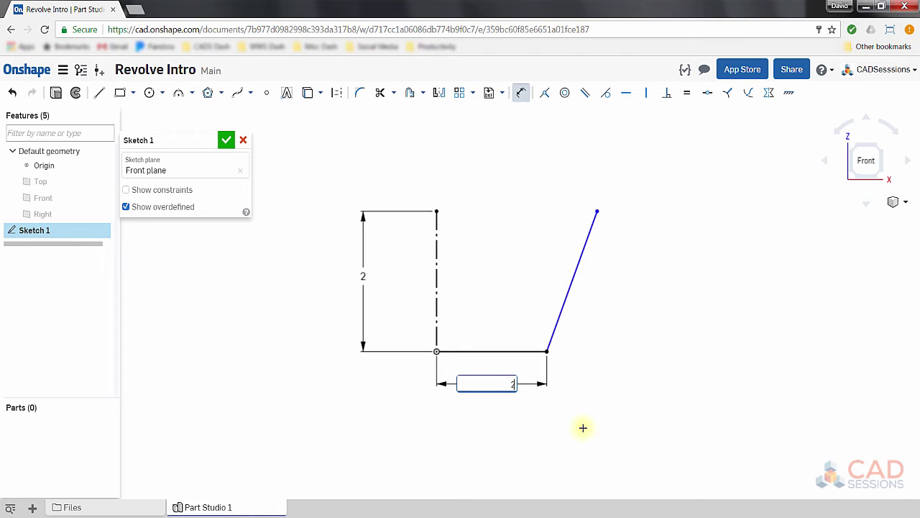
type("2/2")
key("Return")
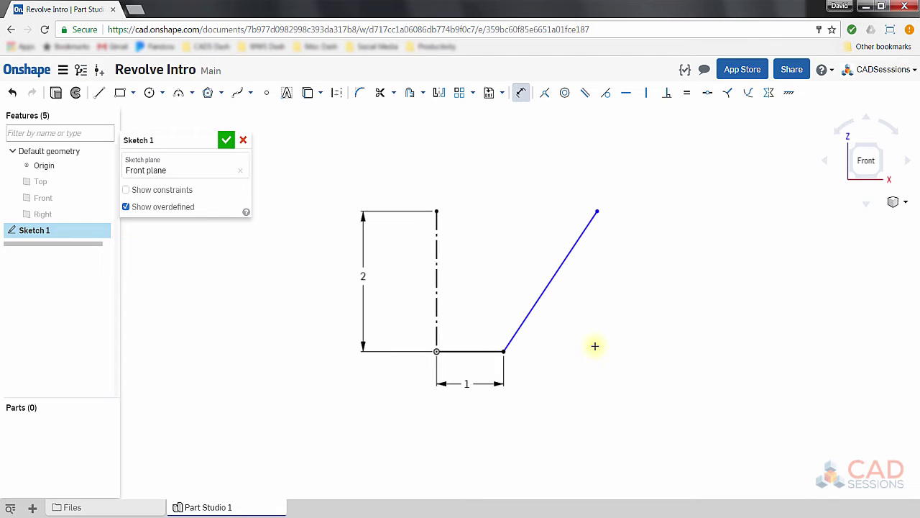
Step: Dimension the distance between the construction line's top endpoint and the slanted line's upper endpoint as 4/2 in
left_click(436, 210)
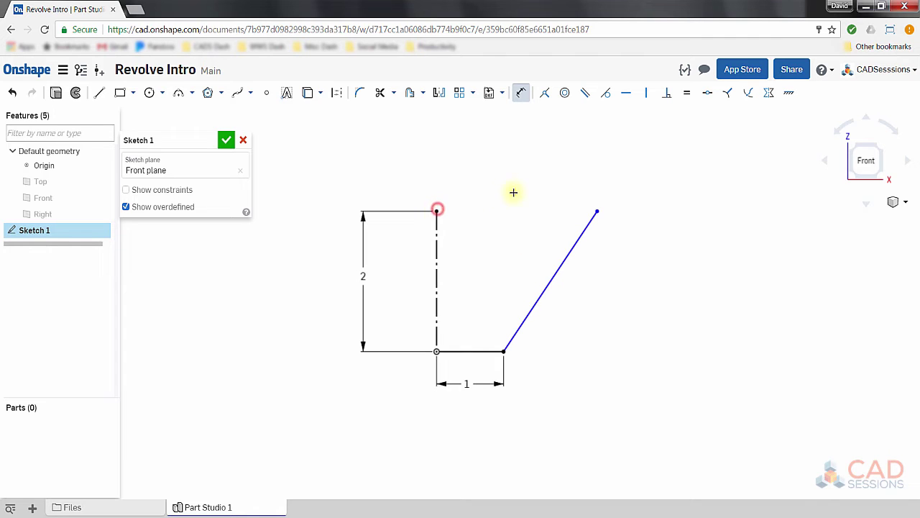
left_click(598, 207)
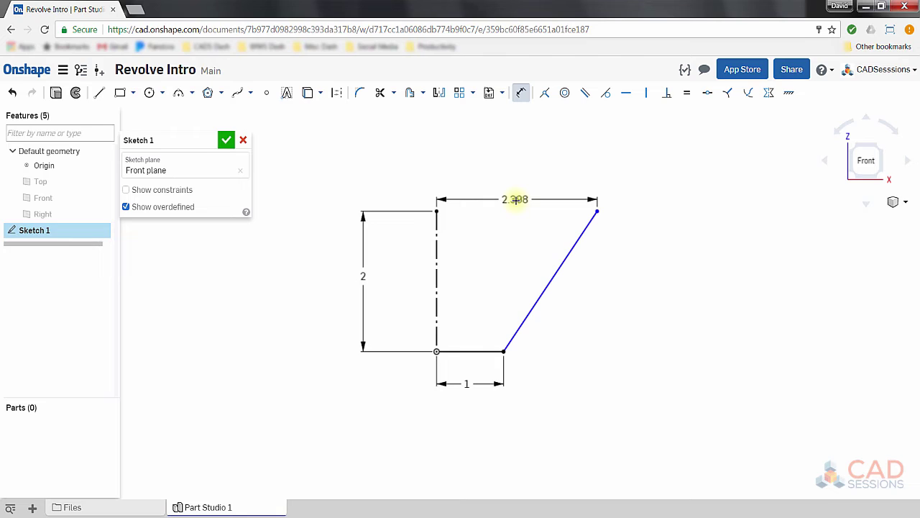
left_click(515, 200)
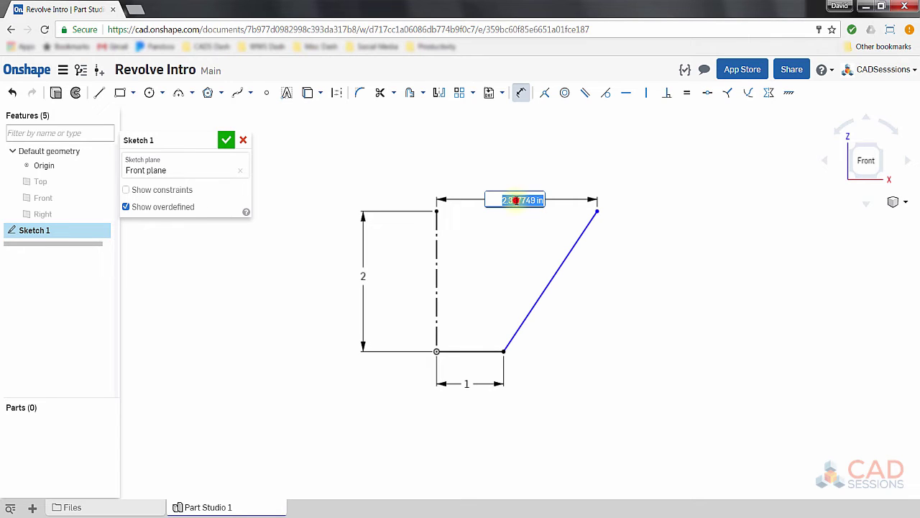
type("4")
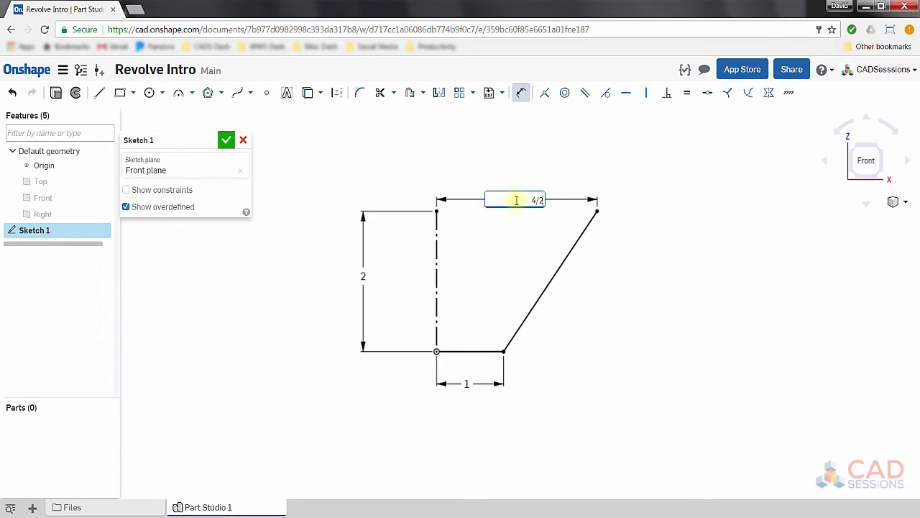
type("/2")
key("Return")
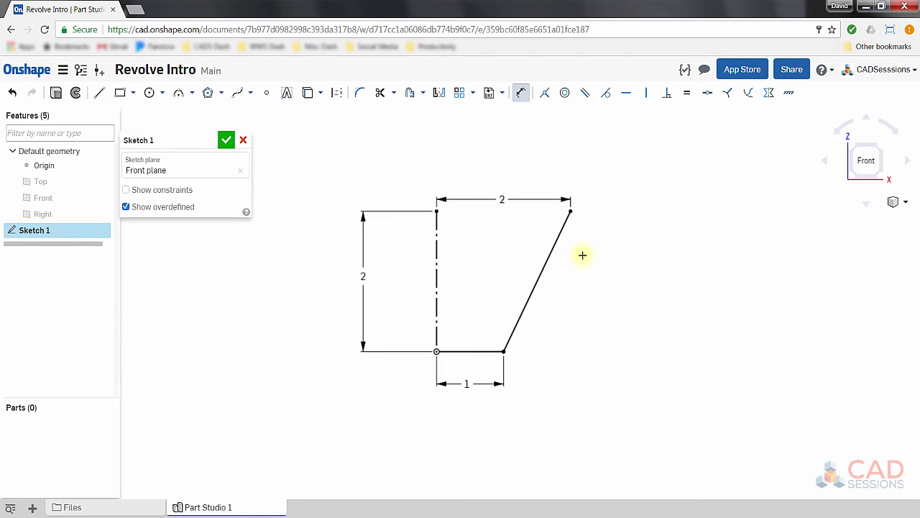
left_click(528, 101)
left_click(440, 313)
left_click(364, 166)
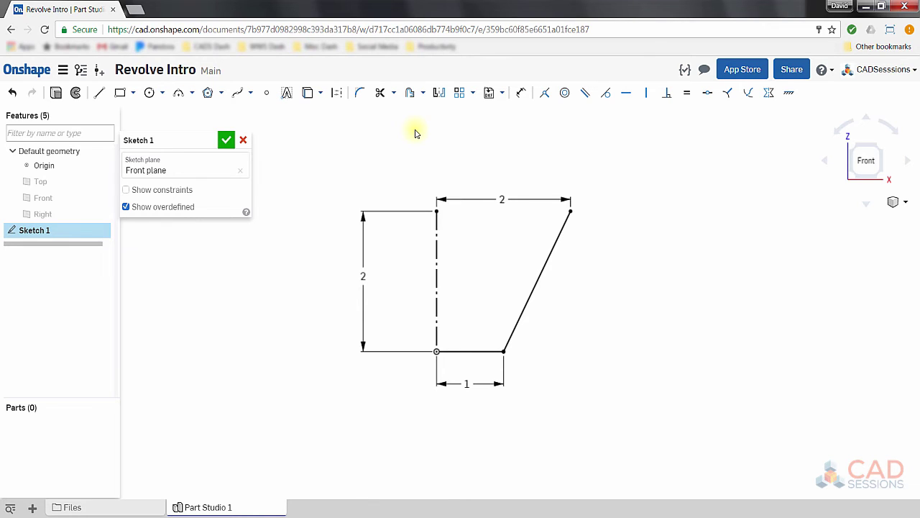
Step: Offset the base line and the slanted line together toward the inside of the profile by about 0.39 in
left_click(410, 93)
left_click(480, 351)
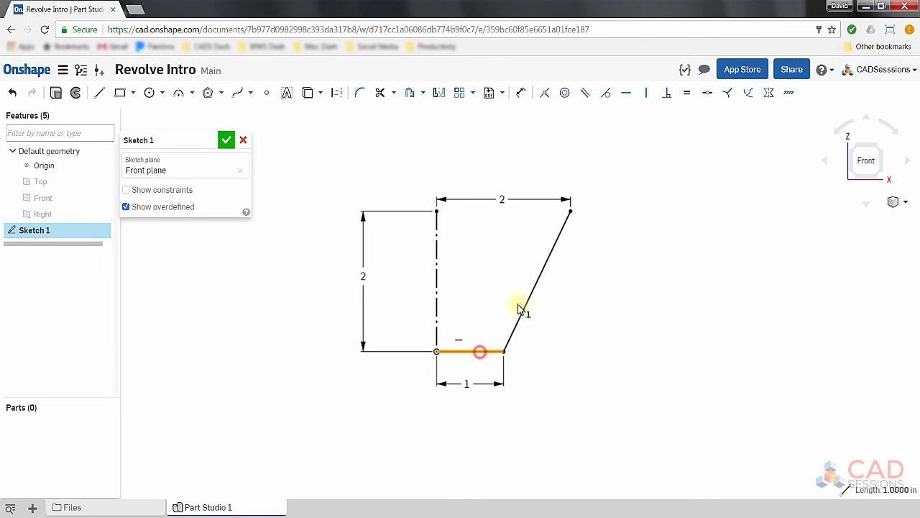
left_click(525, 304)
left_click(408, 94)
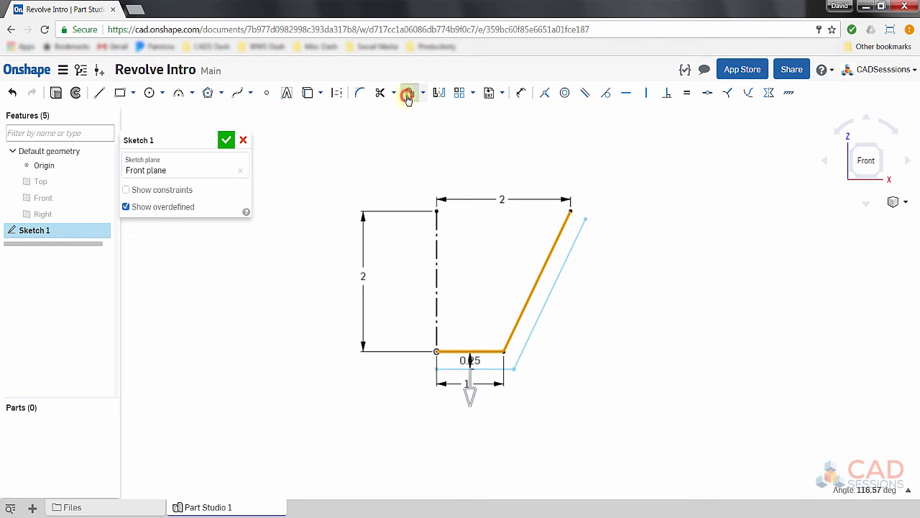
left_click_drag(470, 395, 468, 423)
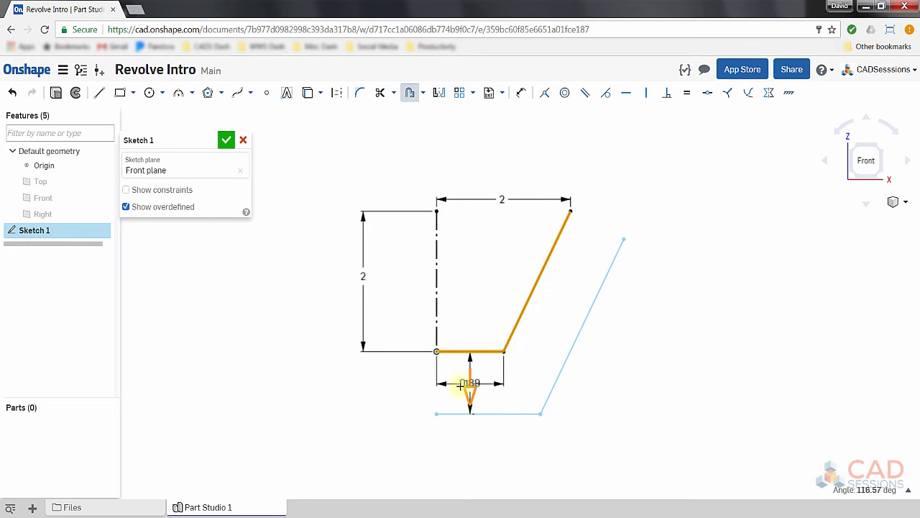
left_click_drag(461, 385, 468, 346)
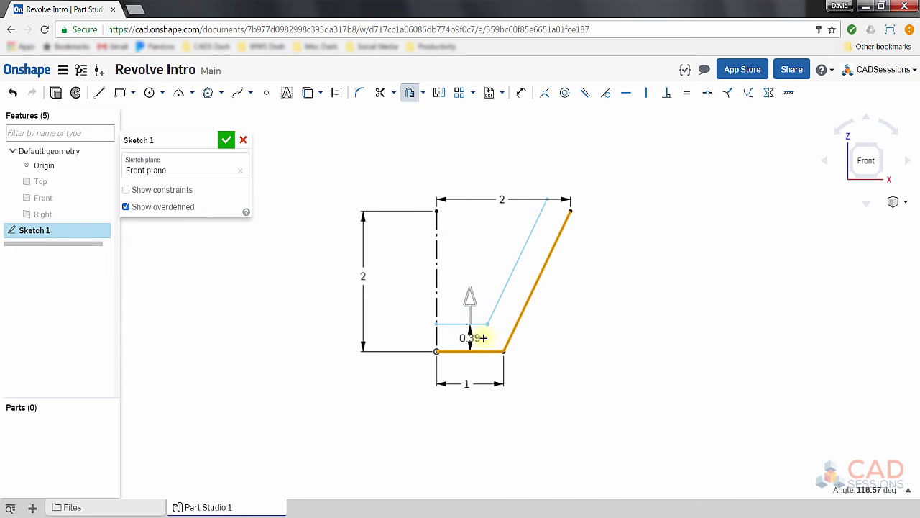
Step: Set the offset distance to 0.121 in and end the Offset command
scroll(494, 337, "up", 5)
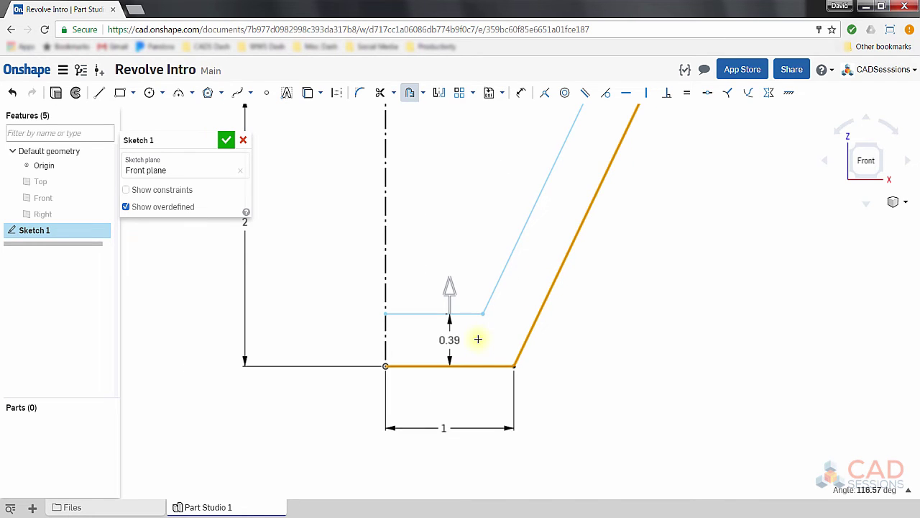
scroll(489, 402, "down", 3)
scroll(447, 385, "up", 5)
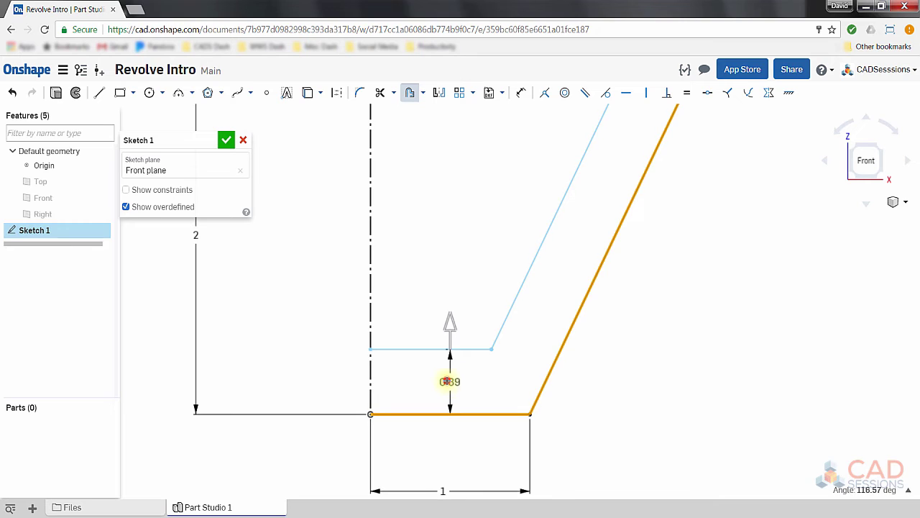
left_click(446, 382)
type(".12")
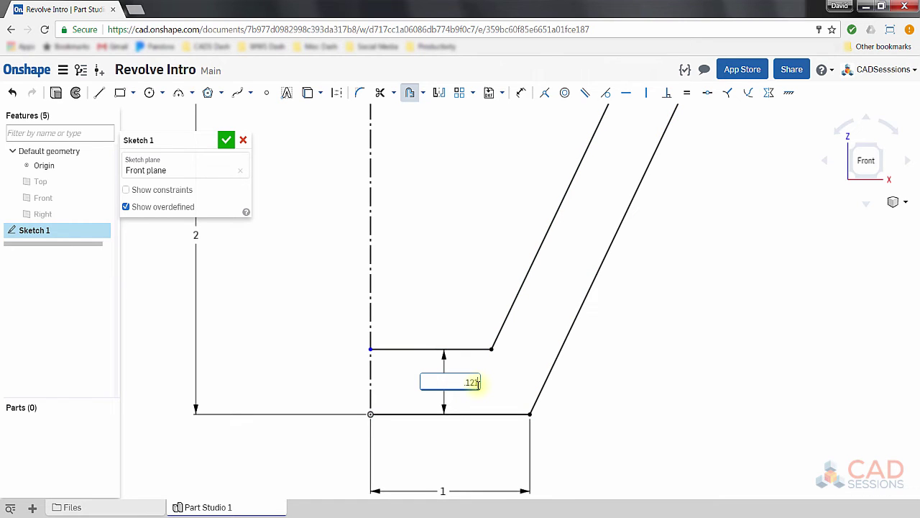
key("Return")
scroll(461, 353, "down", 2)
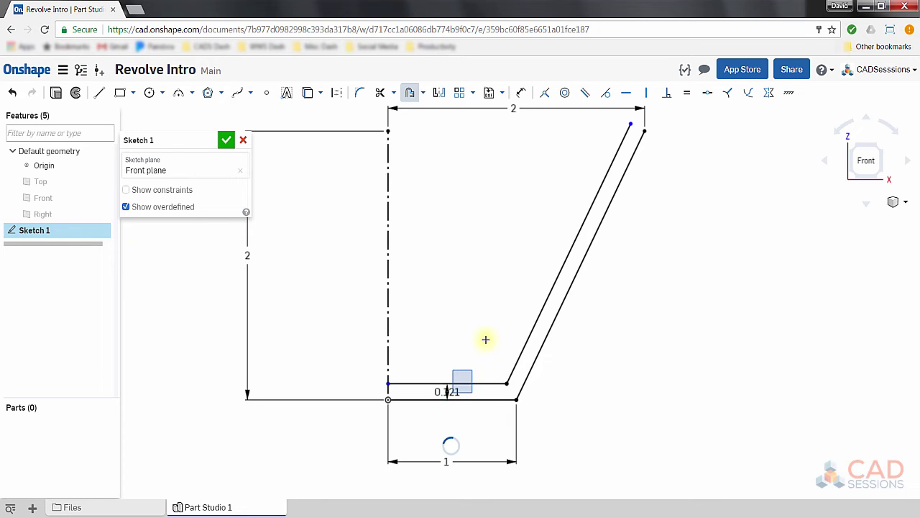
scroll(477, 302, "down", 3)
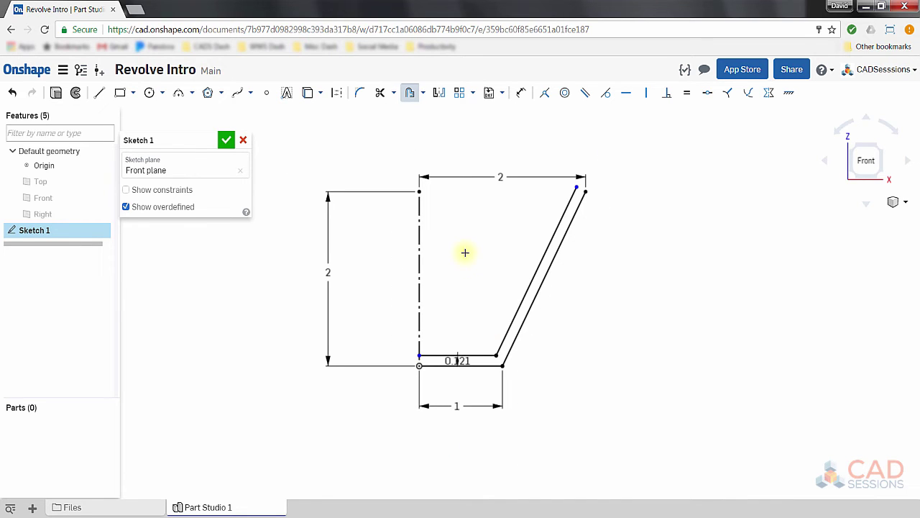
scroll(466, 261, "up", 2)
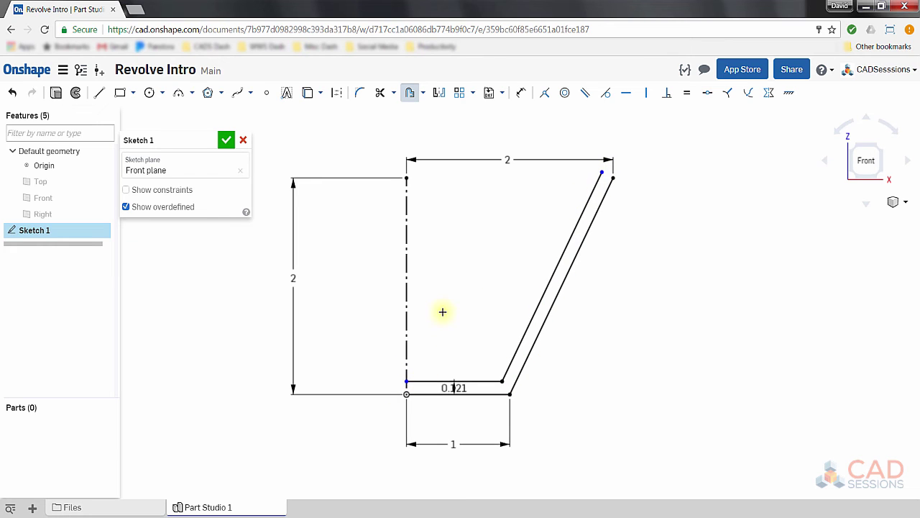
left_click(408, 93)
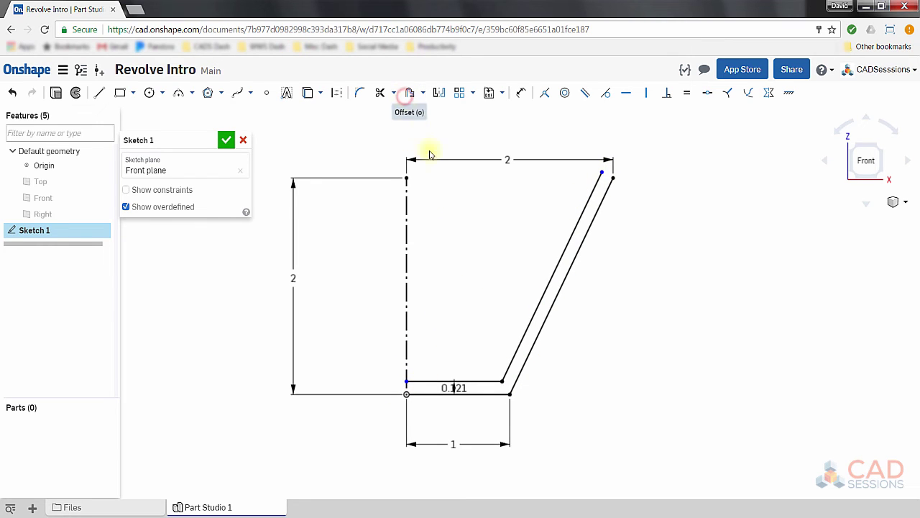
Step: Attach the inner base line's open endpoint to the construction line and move the offset dimension's text below the base
left_click(407, 383)
left_click_drag(428, 382, 406, 386)
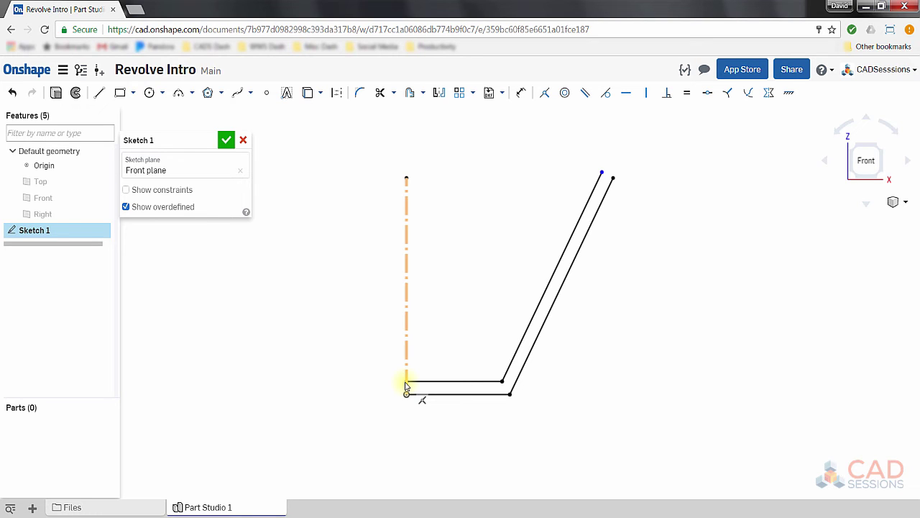
left_click_drag(406, 387, 407, 386)
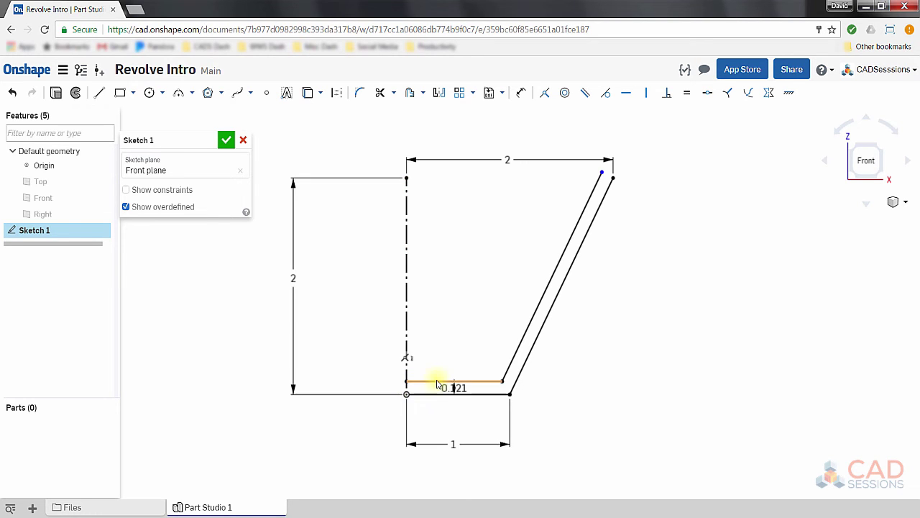
left_click_drag(458, 389, 472, 414)
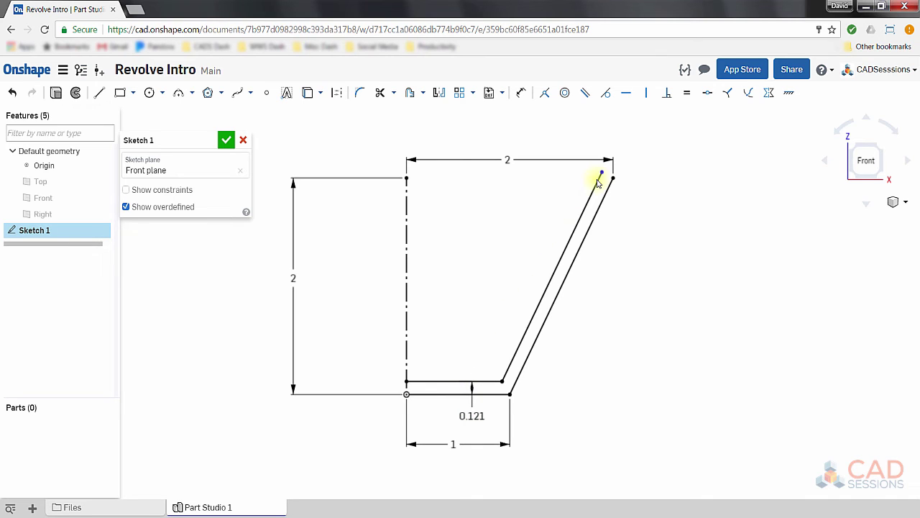
Step: Align the inner slanted line's upper endpoint with the outer slanted line's upper endpoint using a Horizontal constraint
mouse_move(602, 173)
left_mouse_down()
mouse_move(591, 205)
mouse_move(614, 184)
mouse_move(601, 187)
left_mouse_up()
left_click(567, 187)
left_click(595, 185)
left_click(612, 179)
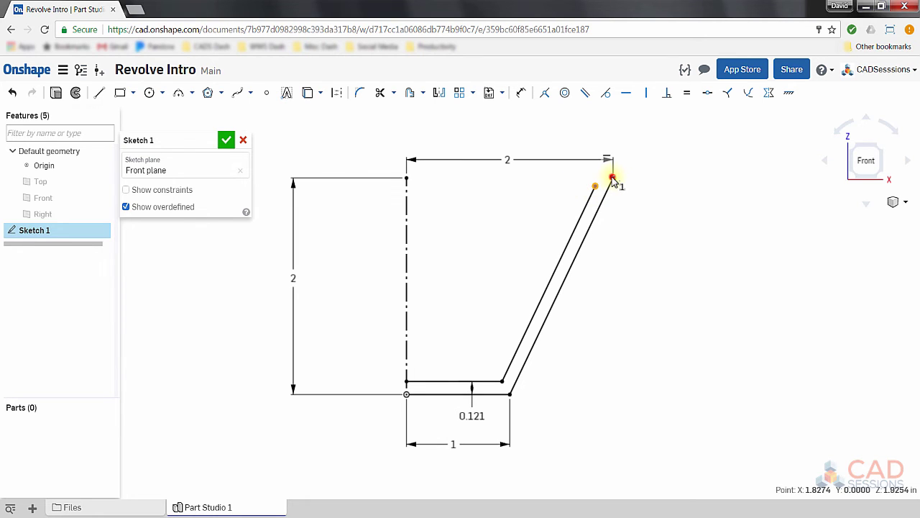
left_click(626, 94)
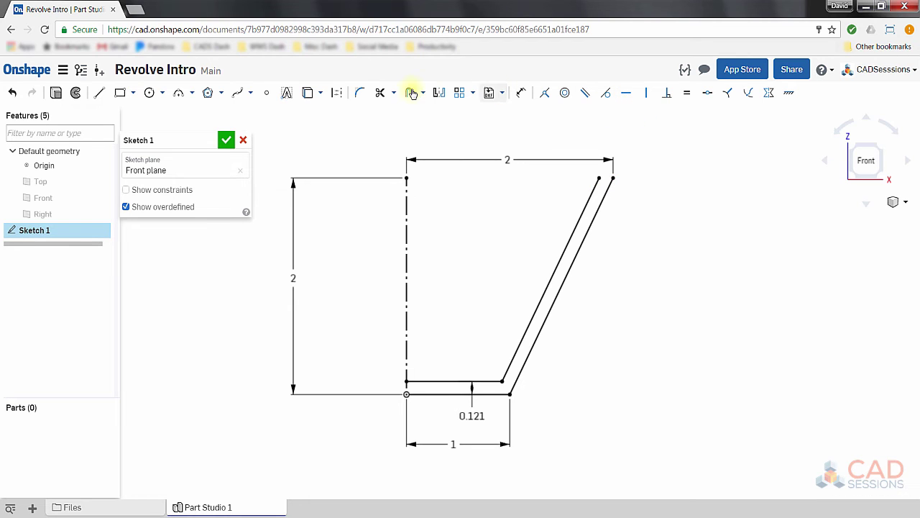
Step: Close the wall profile with short lines at the axis and at the upper rim, and finish the sketch
left_click(99, 92)
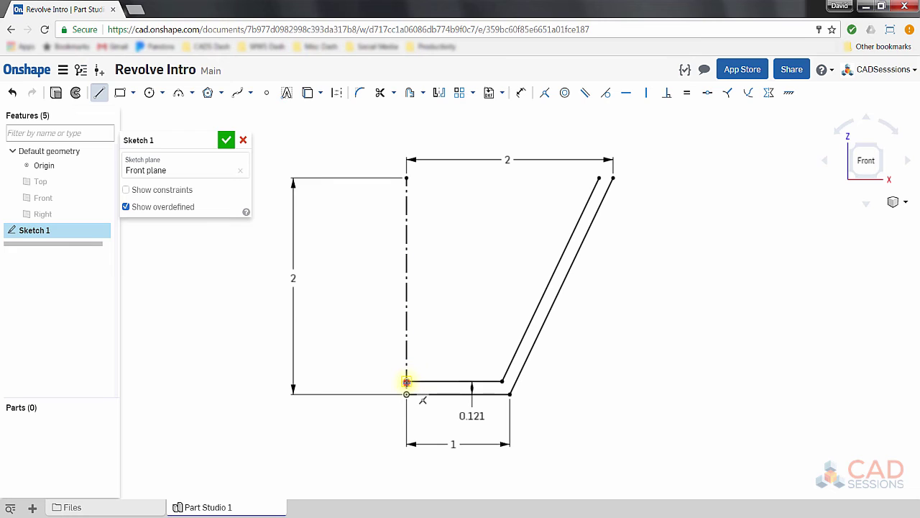
left_click(407, 380)
left_click(407, 394)
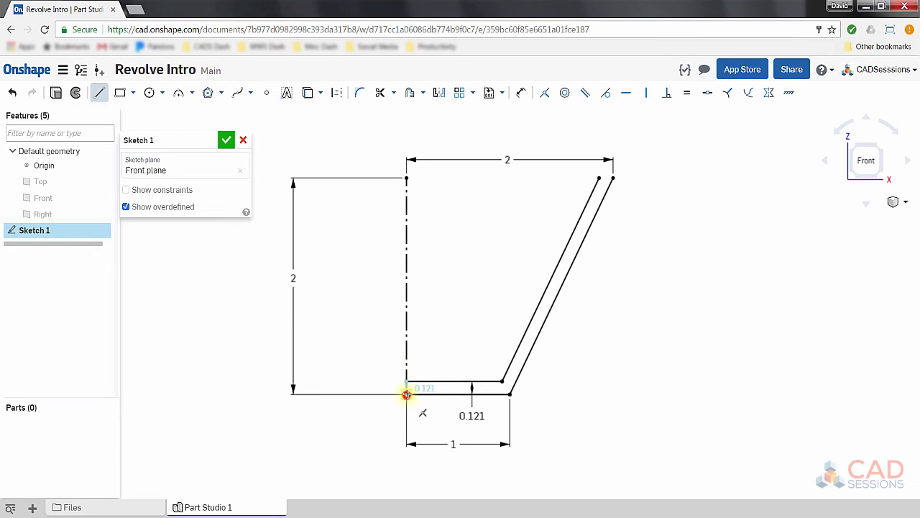
left_click(599, 178)
left_click(613, 178)
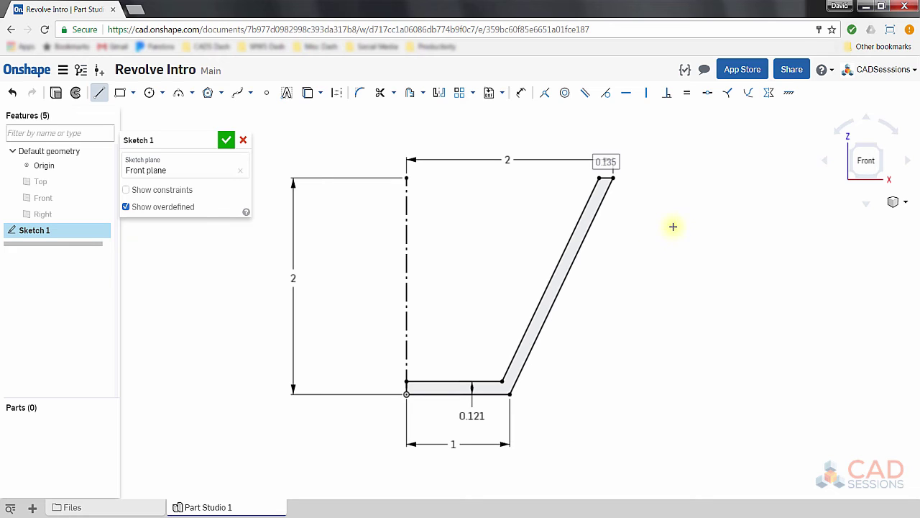
key("Escape")
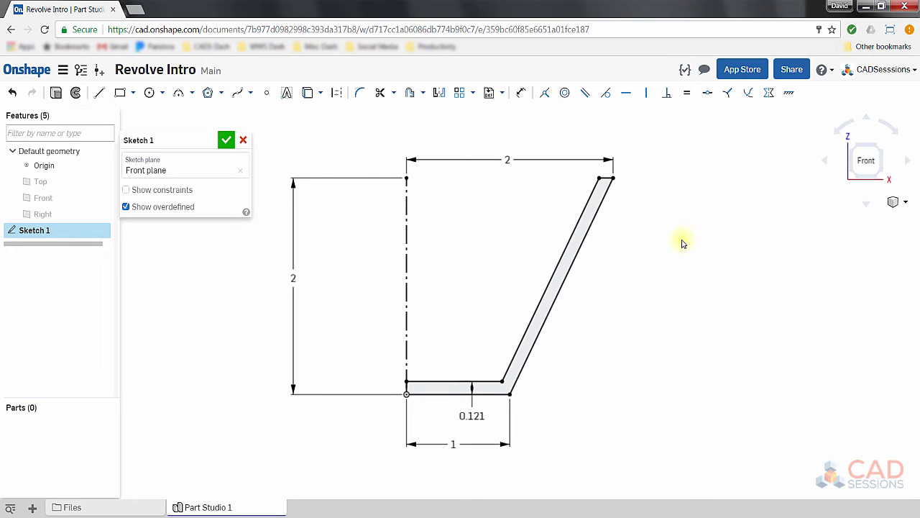
left_click(223, 141)
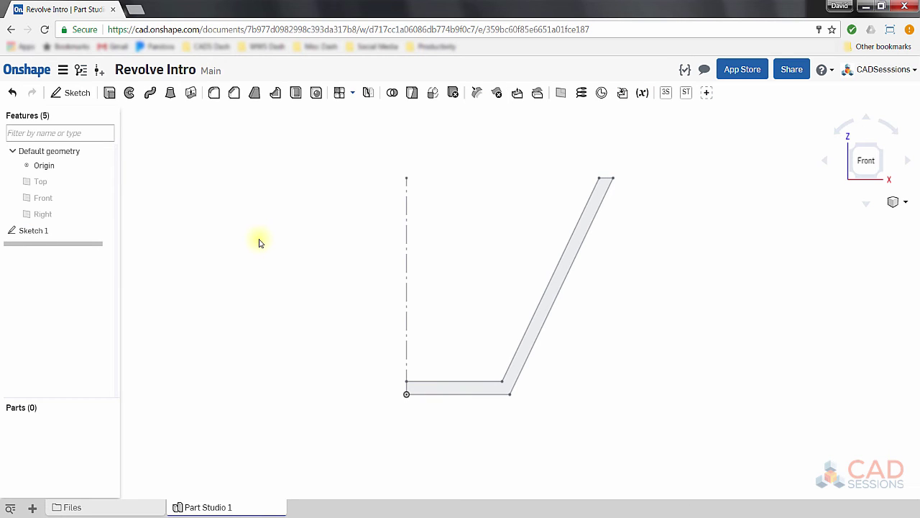
Step: Revolve the closed wall region a full turn around the vertical construction line as a new solid
scroll(314, 243, "up", 1)
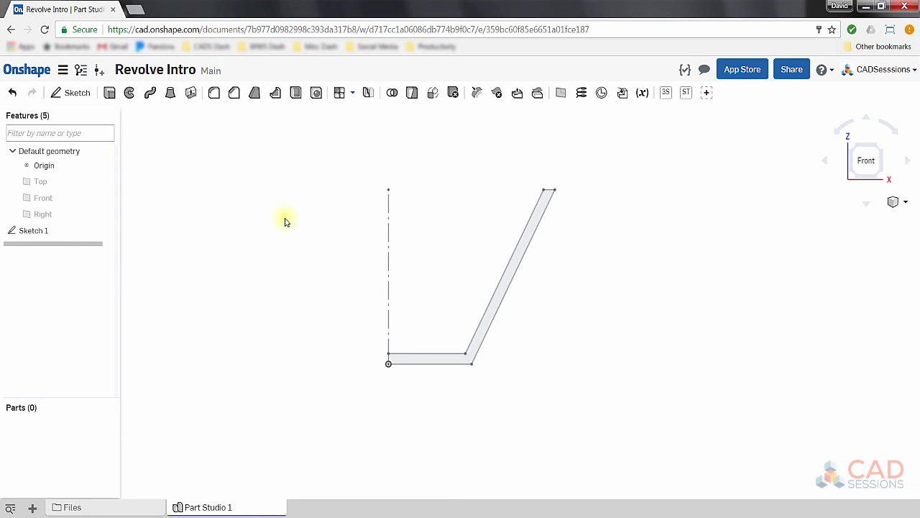
left_click(130, 95)
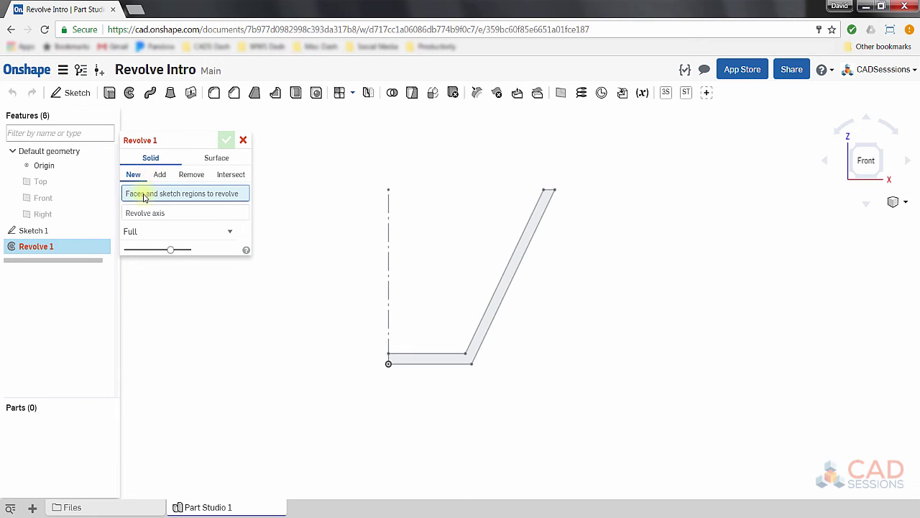
left_click(240, 196)
left_click(514, 267)
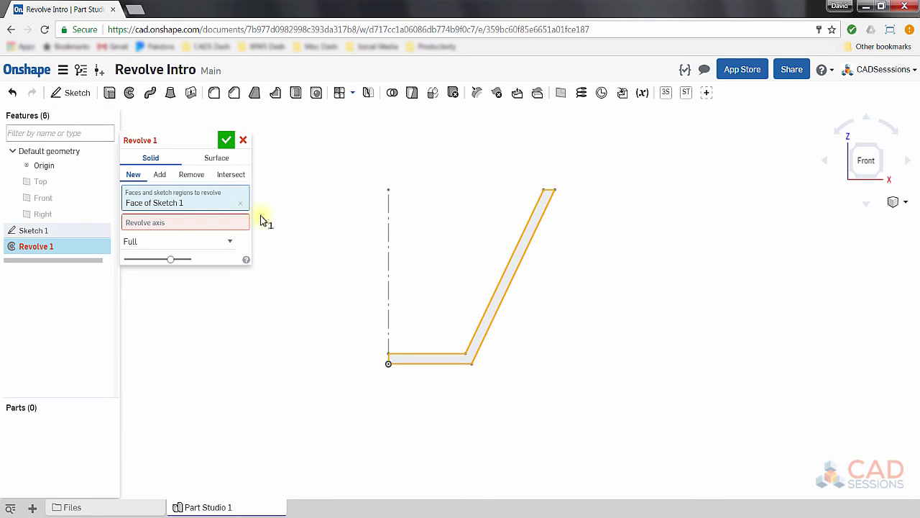
left_click(192, 227)
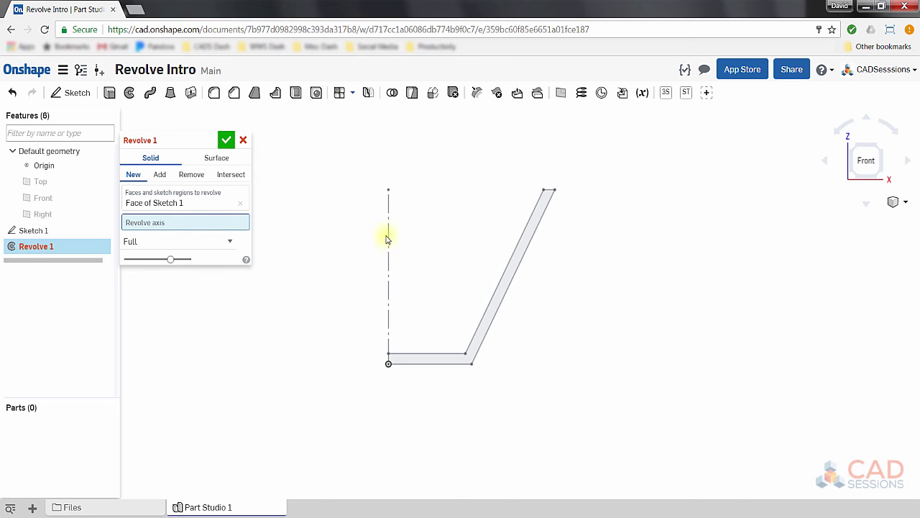
left_click(387, 261)
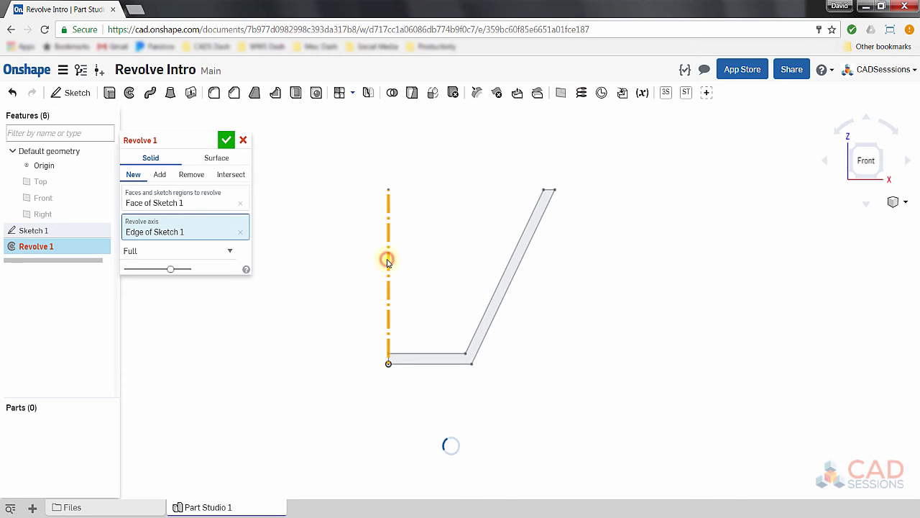
right_click_drag(356, 247, 314, 227)
scroll(315, 227, "up", 5)
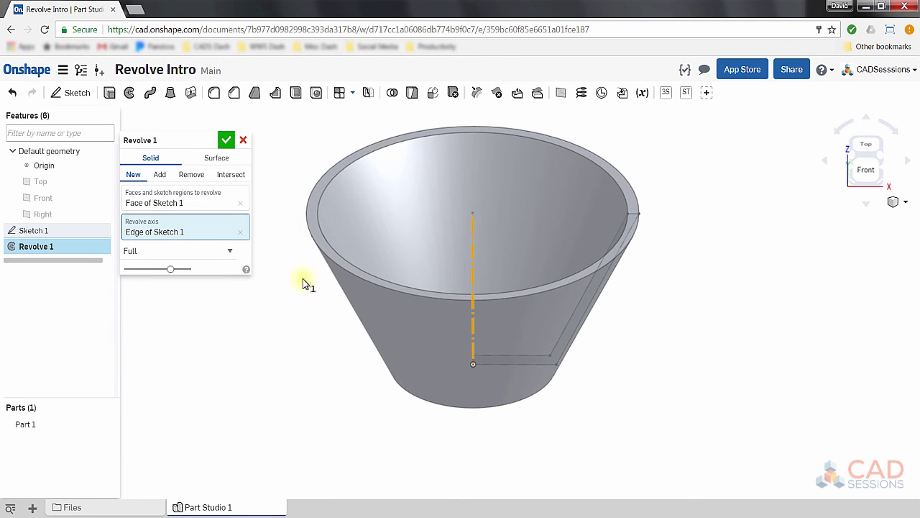
left_click(227, 141)
scroll(302, 262, "down", 2)
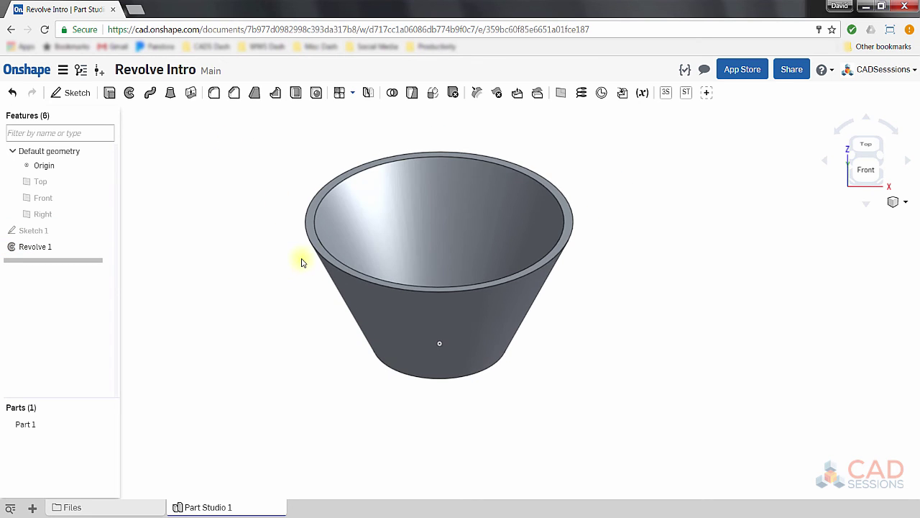
scroll(262, 250, "down", 1)
scroll(260, 249, "up", 2)
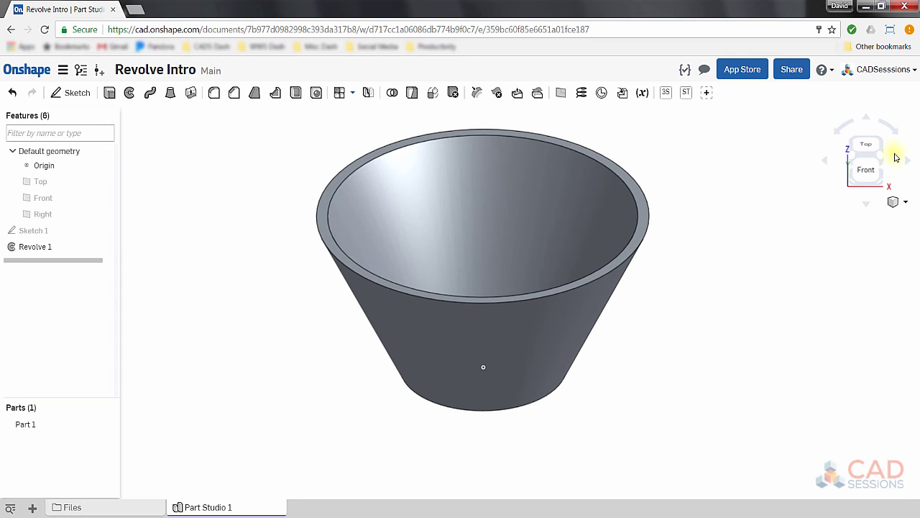
left_click(880, 161)
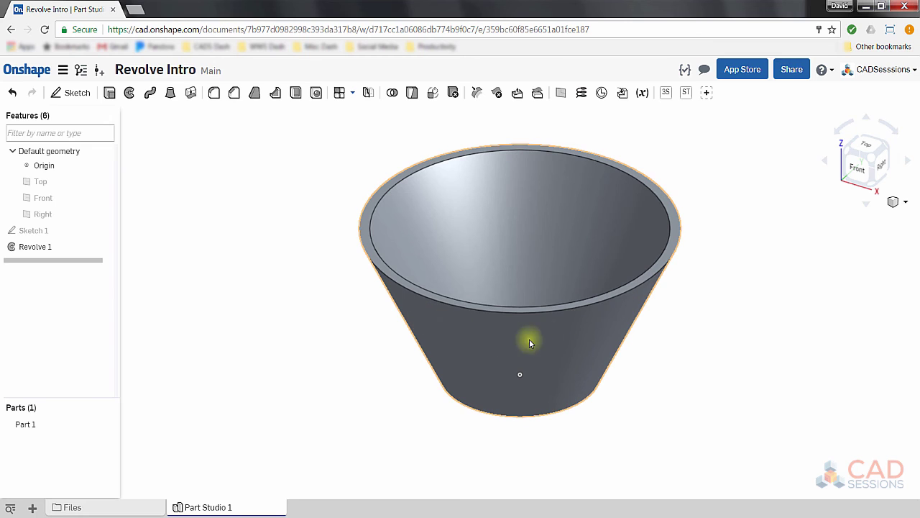
Step: Open the cup's wall profile sketch for editing and view it straight from the front
left_click(38, 232)
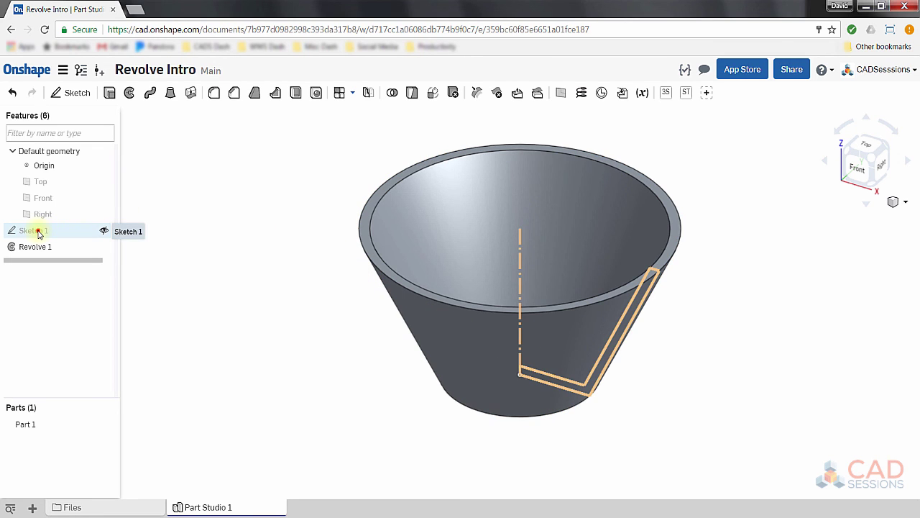
left_click(38, 232)
right_click(63, 232)
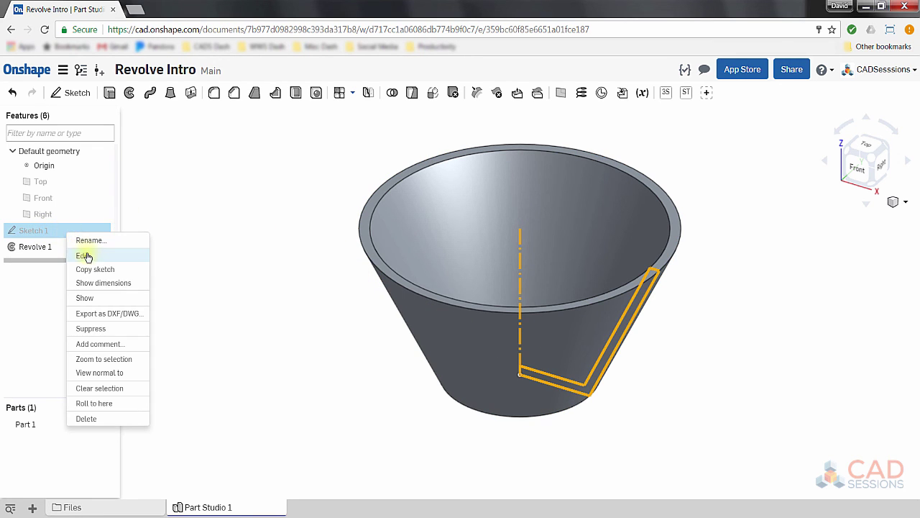
left_click(117, 257)
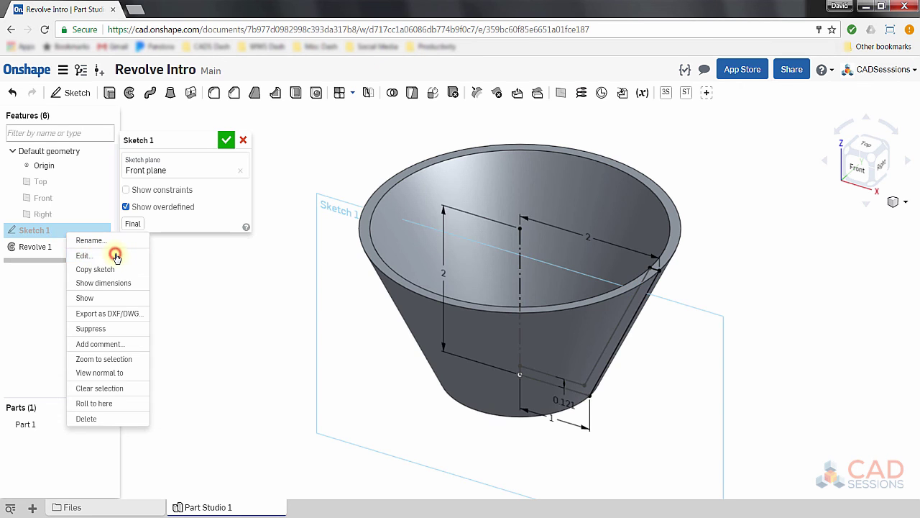
left_click(863, 174)
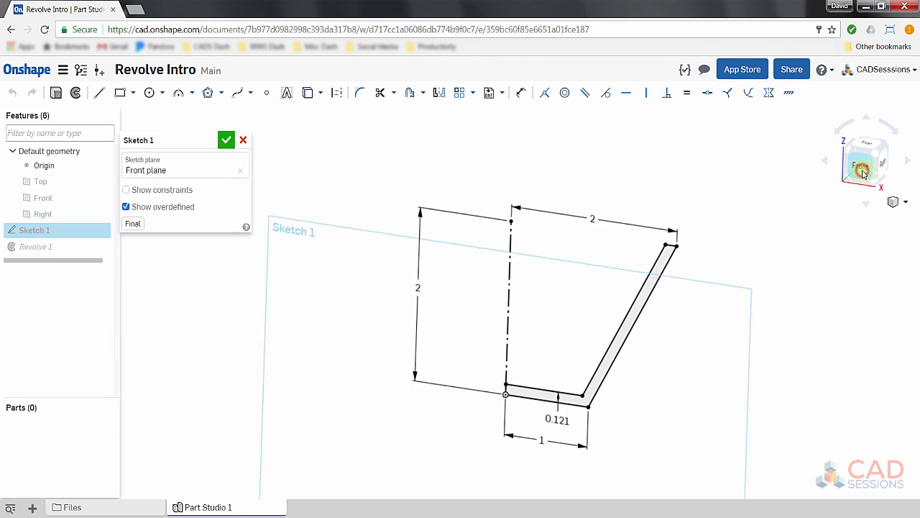
Step: Draw three small stepped triangular ridges, each about 0.05 tall, along the outer slanted line near the rim and finish the sketch
scroll(681, 269, "up", 5)
scroll(664, 265, "up", 2)
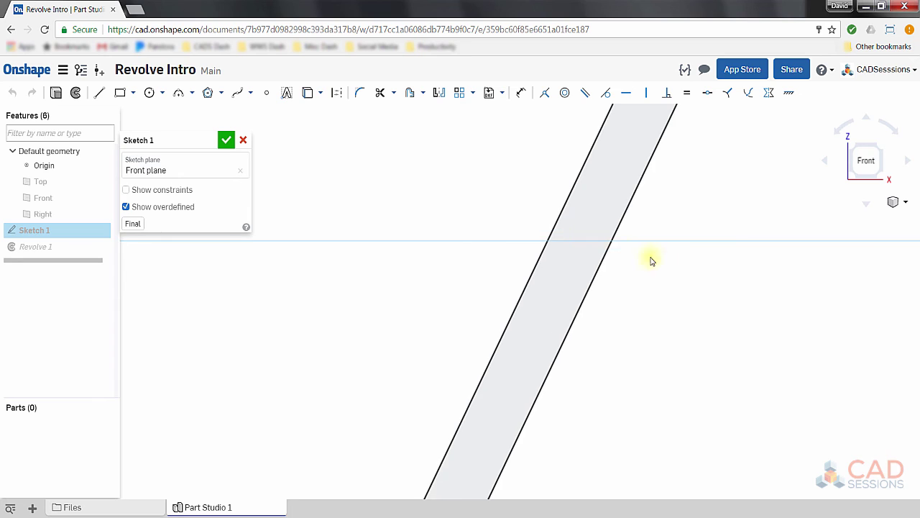
left_click(101, 98)
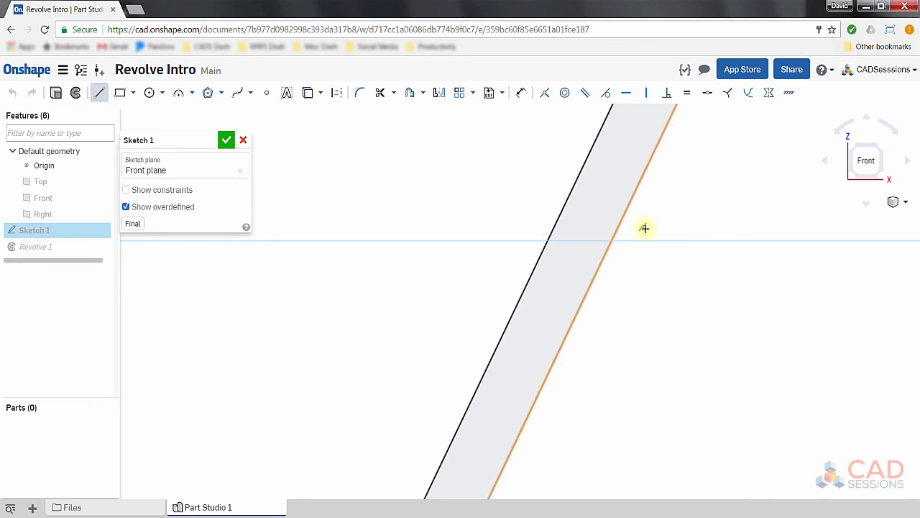
left_click(631, 205)
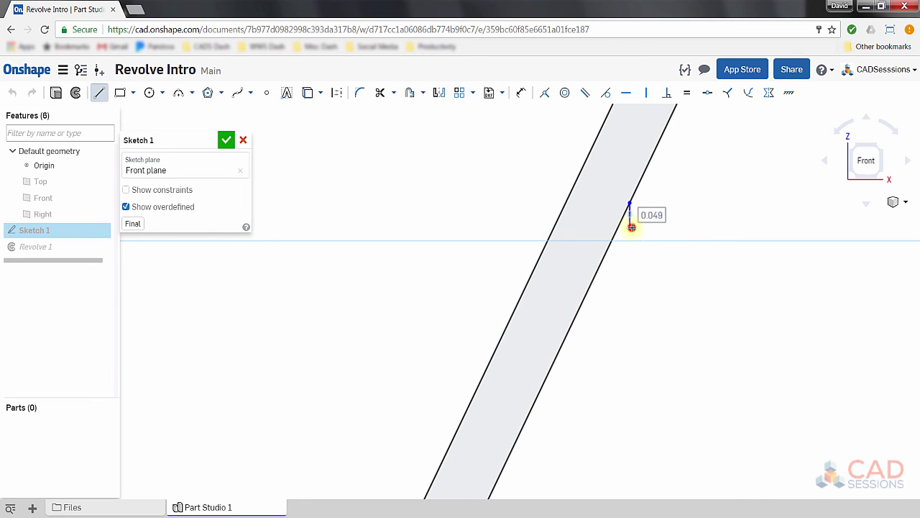
left_click(630, 227)
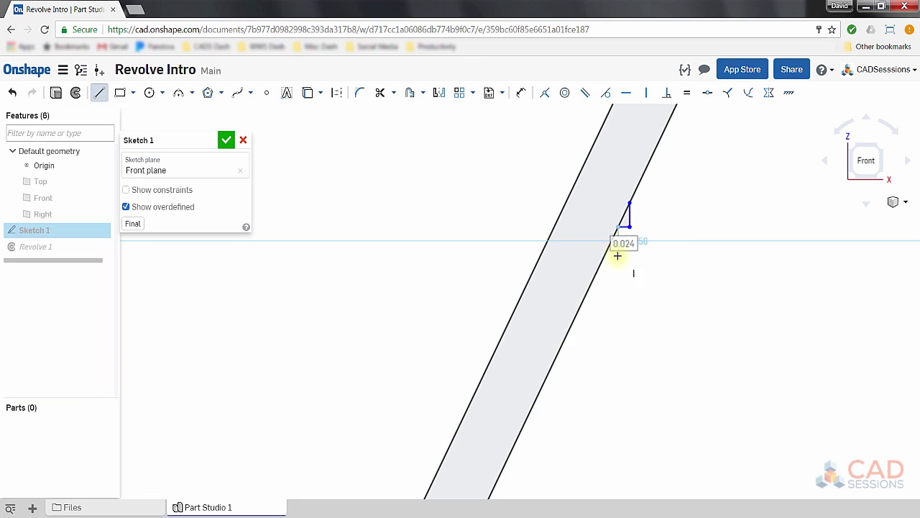
left_click(619, 227)
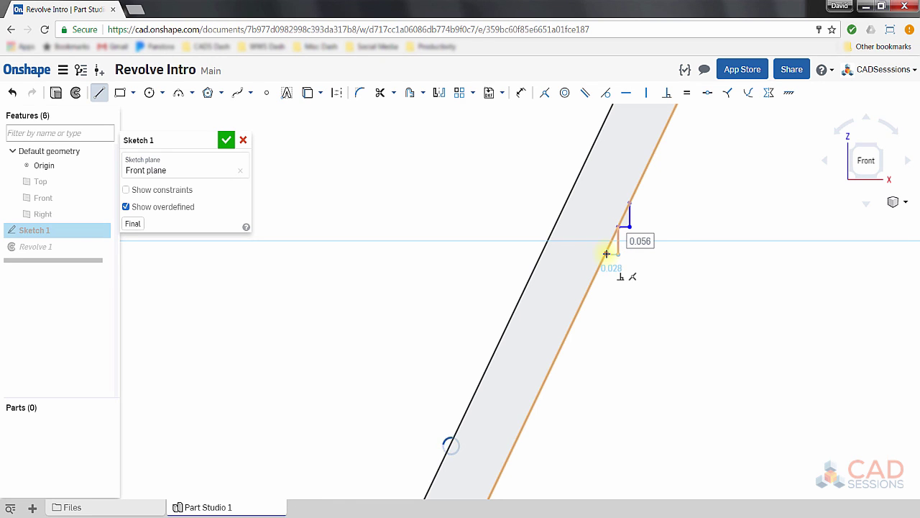
left_click(607, 253)
left_click(607, 276)
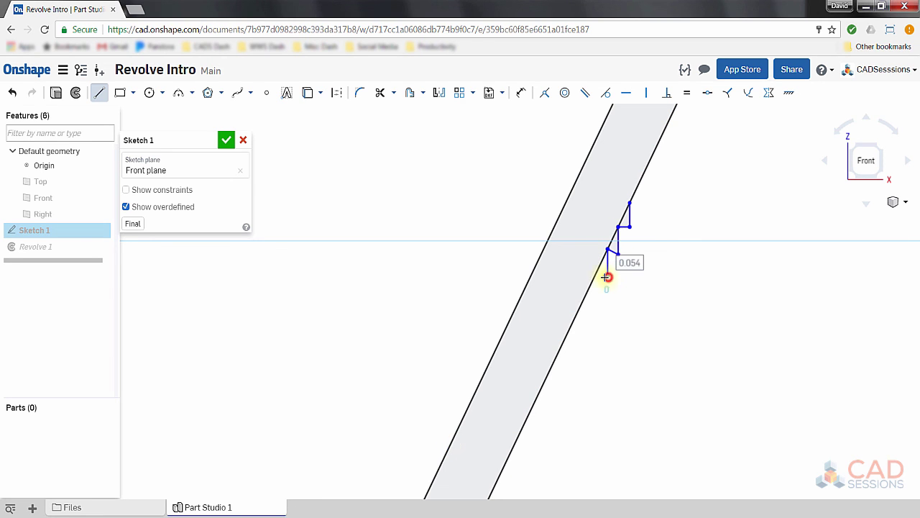
left_click(596, 276)
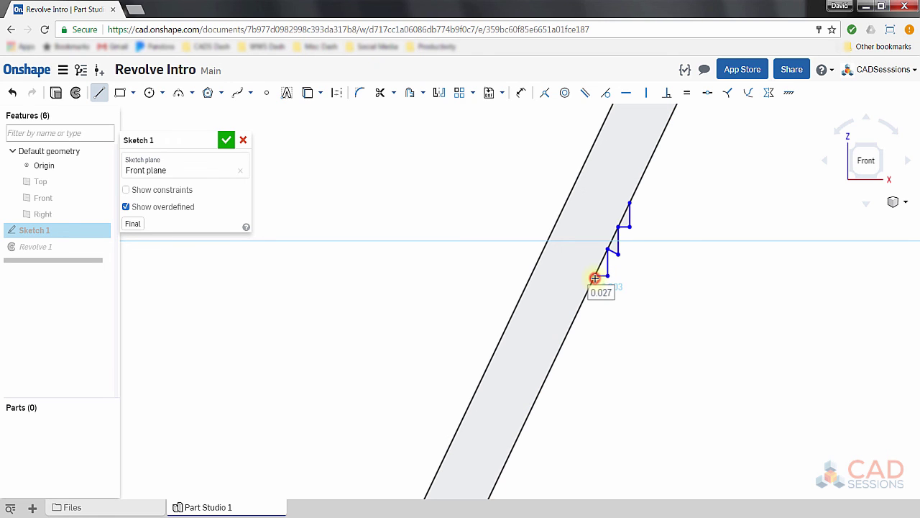
left_click(227, 140)
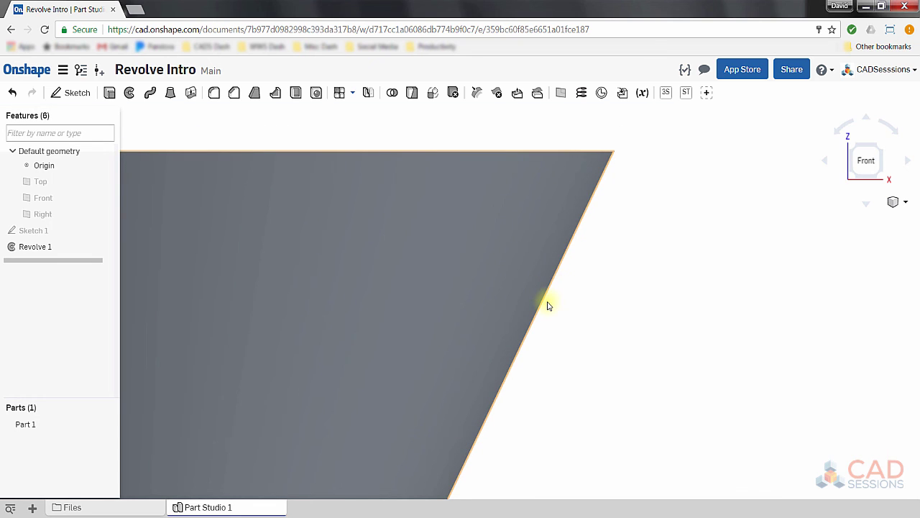
Step: Edit the revolve feature to include the three small ridge regions along the cup's outer wall
scroll(578, 261, "down", 5)
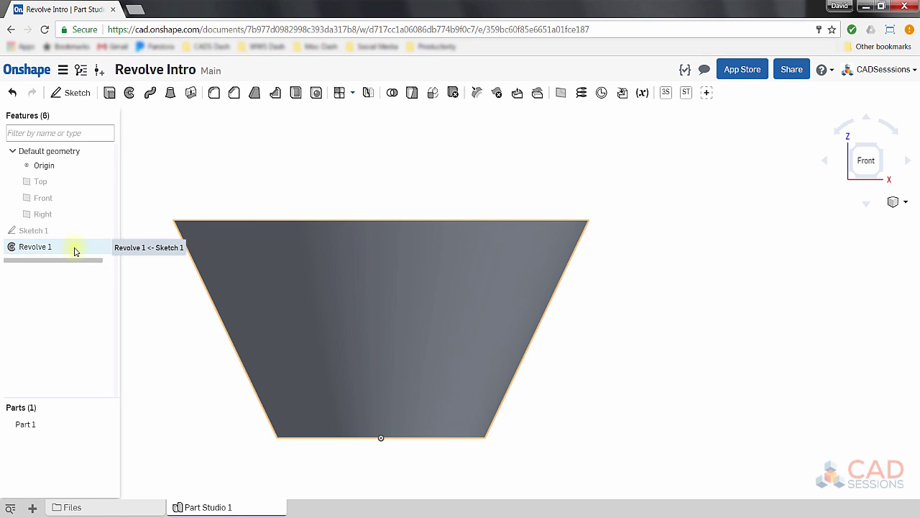
left_click(75, 250)
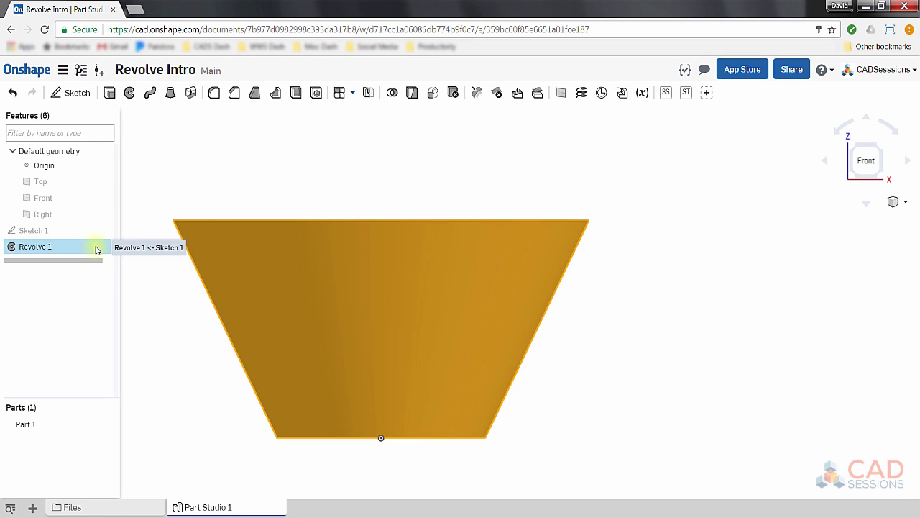
right_click(96, 249)
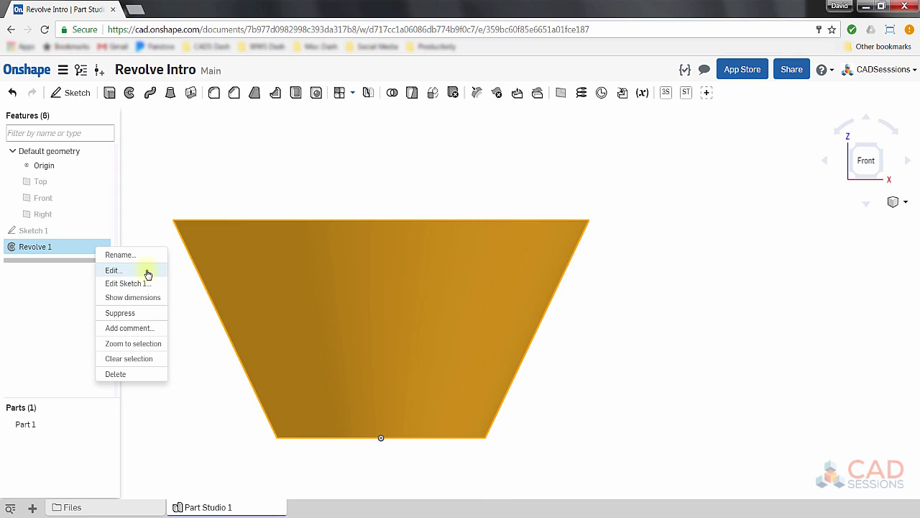
left_click(112, 270)
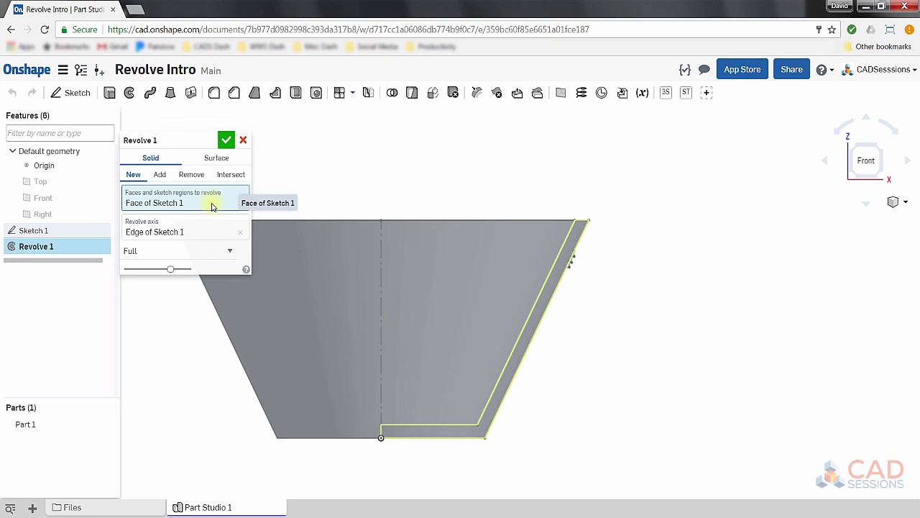
scroll(572, 263, "up", 5)
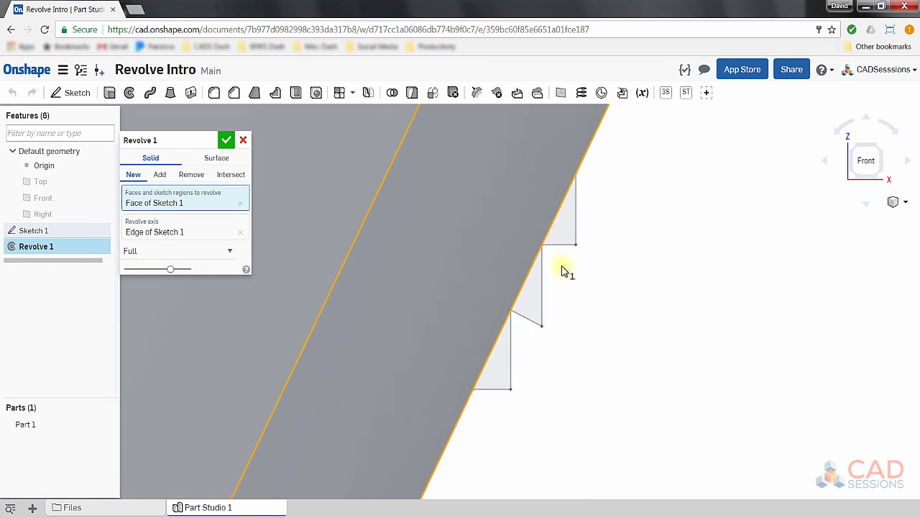
scroll(563, 270, "up", 1)
left_click(566, 223)
left_click(530, 293)
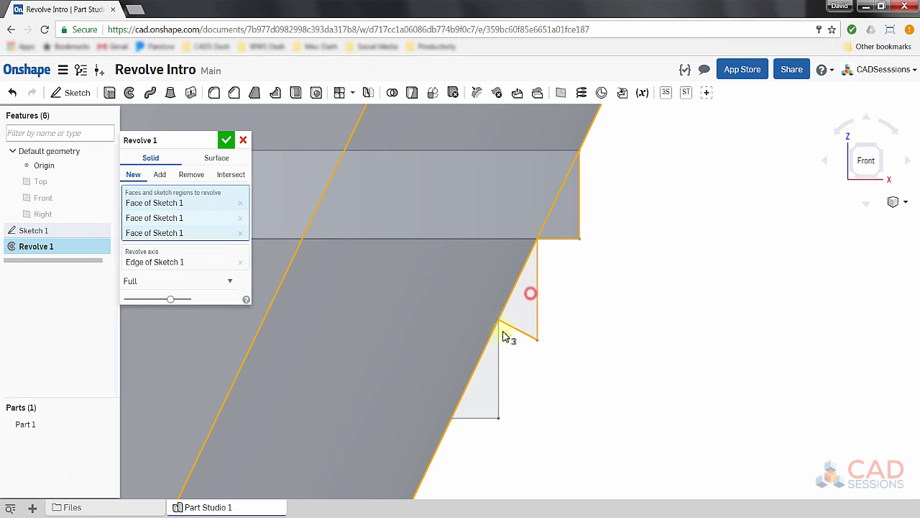
left_click(488, 378)
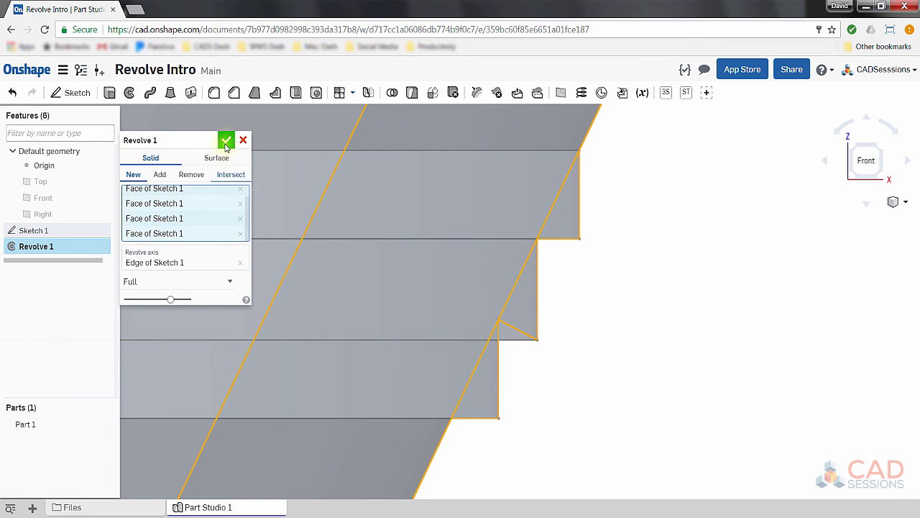